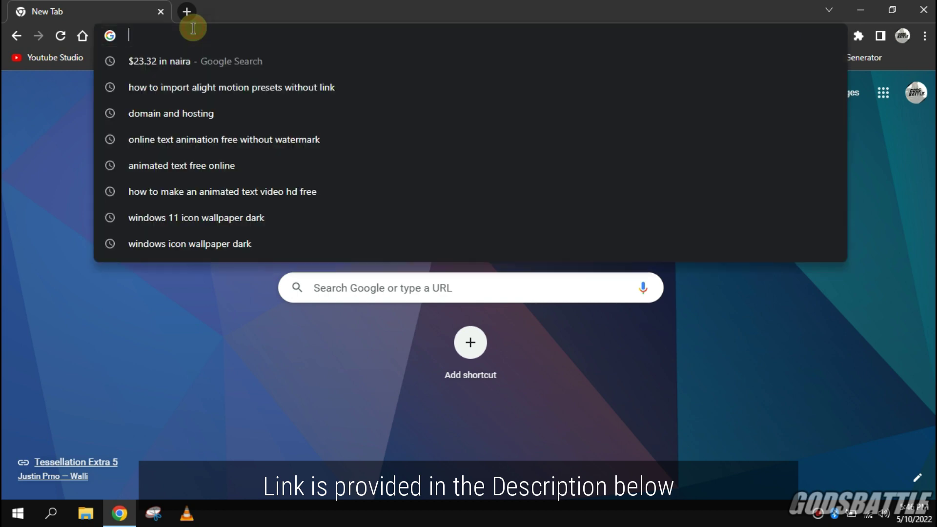
type("https://github.com/hellzerg/optimizer/")
left_click_drag(310, 34, 68, 44)
left_click(341, 32)
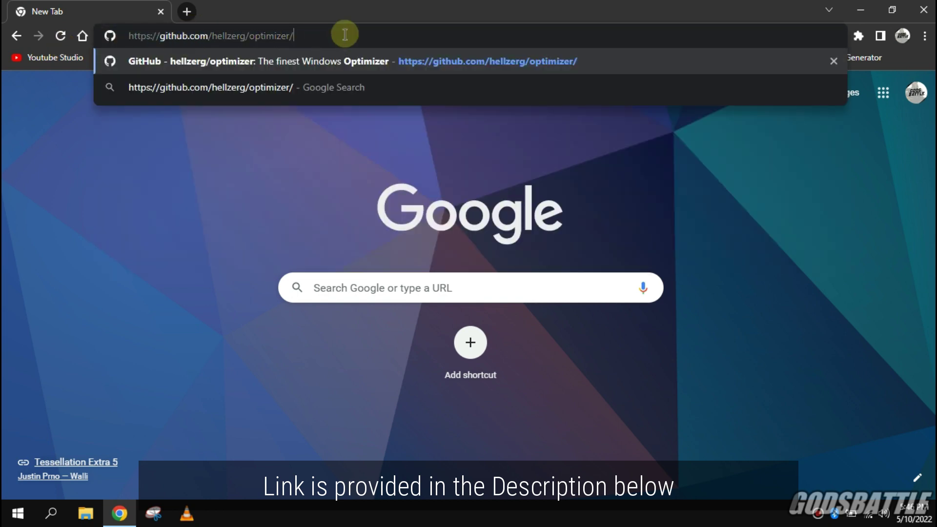
left_click_drag(342, 31, 63, 36)
key("Return")
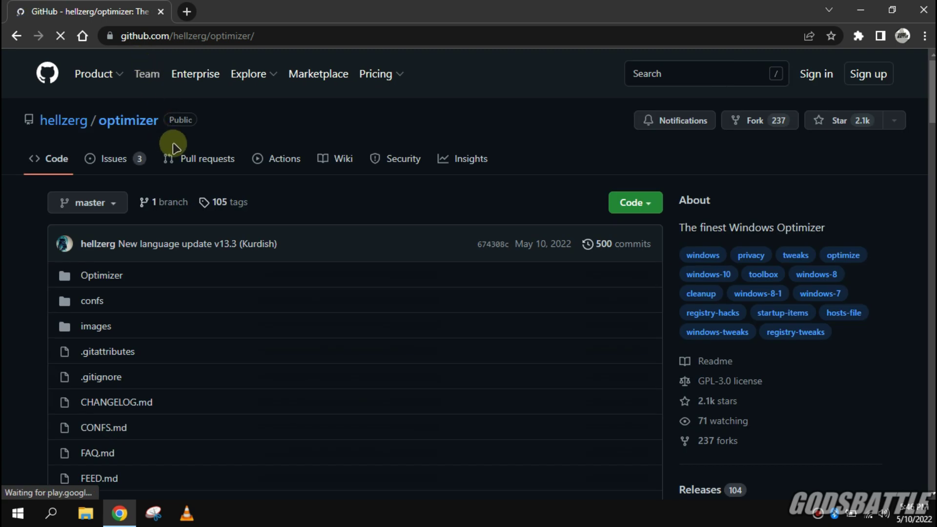
Examine the repository page and the README's summary of features, downloads and supported options.
scroll(324, 277, "down", 10)
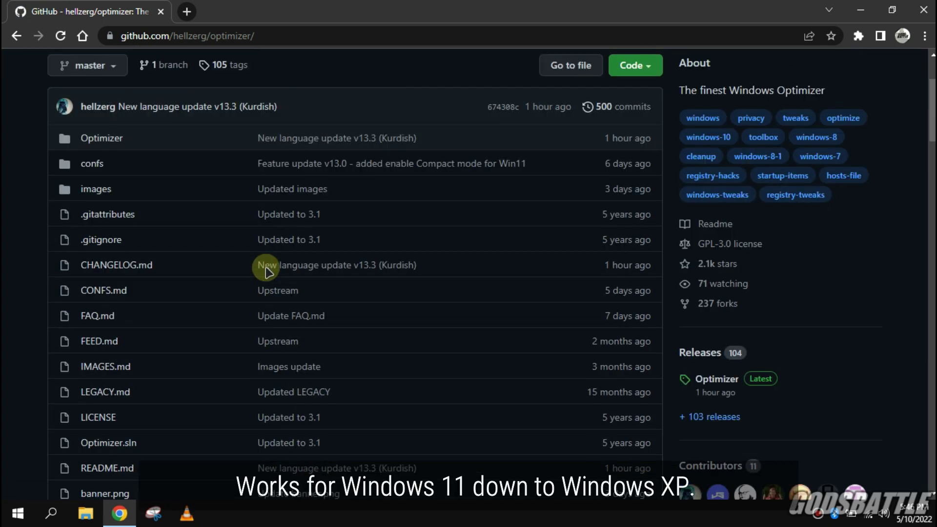
scroll(266, 261, "down", 9)
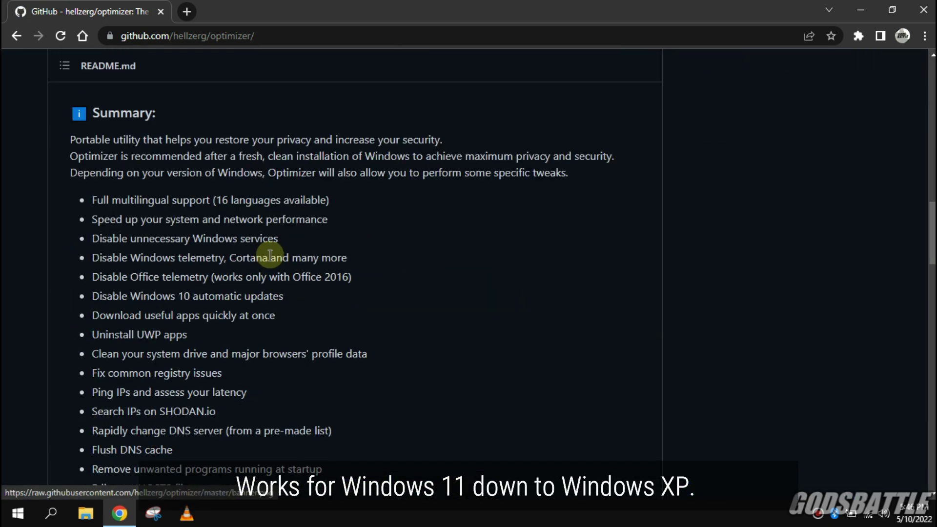
scroll(268, 251, "up", 8)
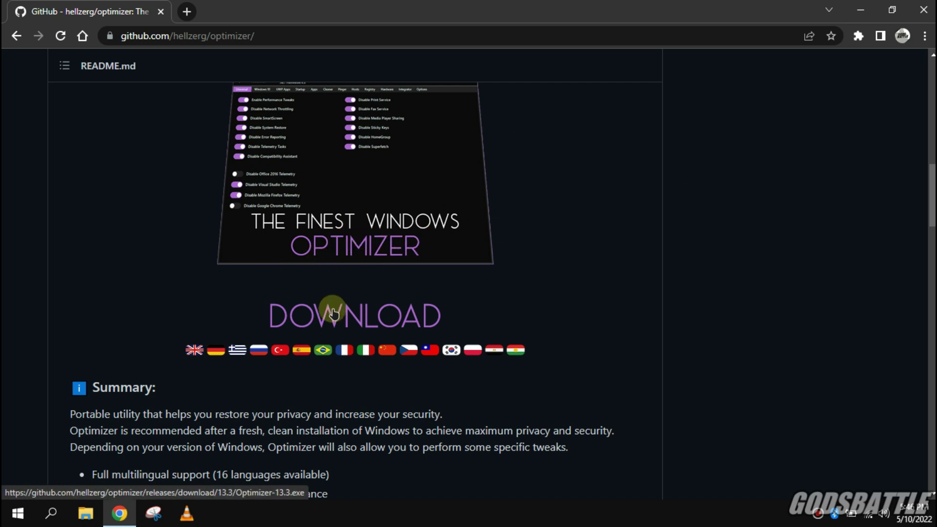
scroll(347, 320, "down", 8)
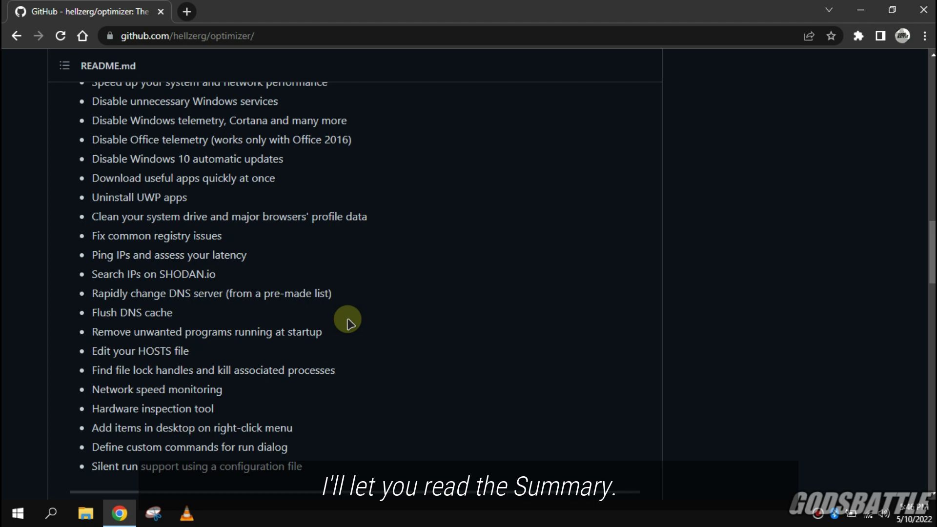
scroll(348, 320, "down", 7)
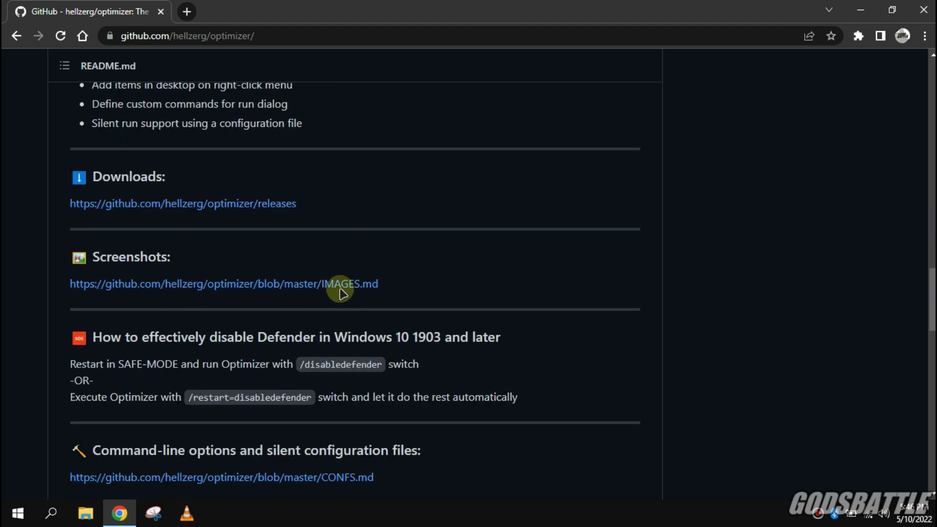
scroll(371, 283, "up", 1)
scroll(371, 284, "up", 5)
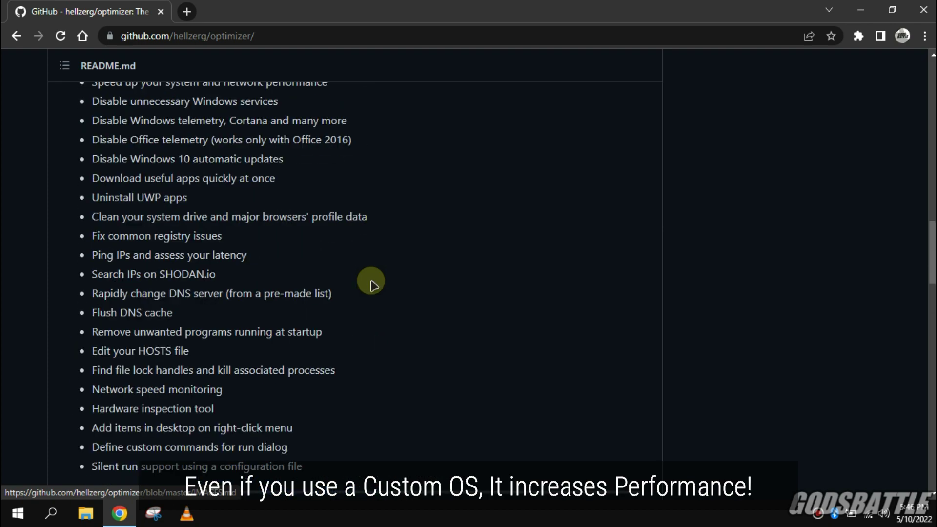
scroll(371, 283, "up", 12)
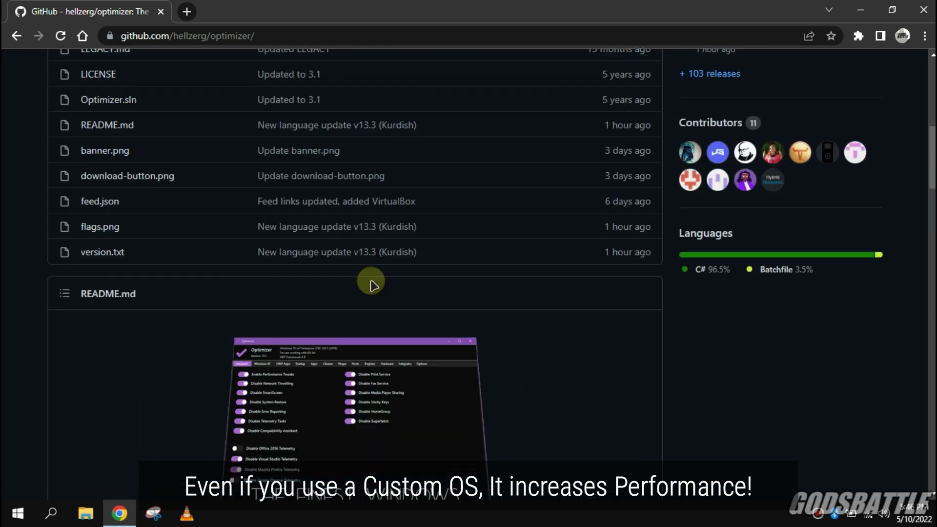
scroll(372, 283, "up", 7)
Download Optimizer-13.3.exe from the README, launch it, and minimize the browser.
scroll(372, 283, "down", 12)
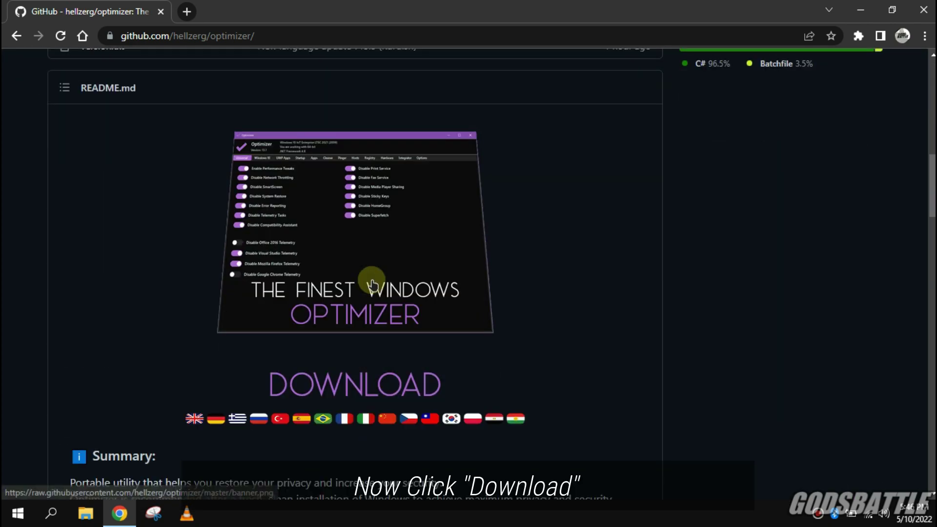
scroll(374, 286, "down", 1)
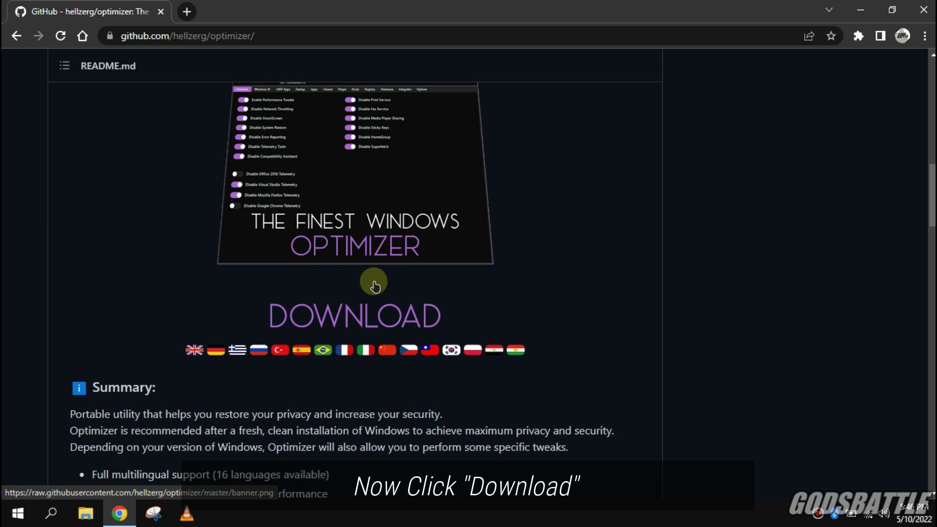
left_click(380, 323)
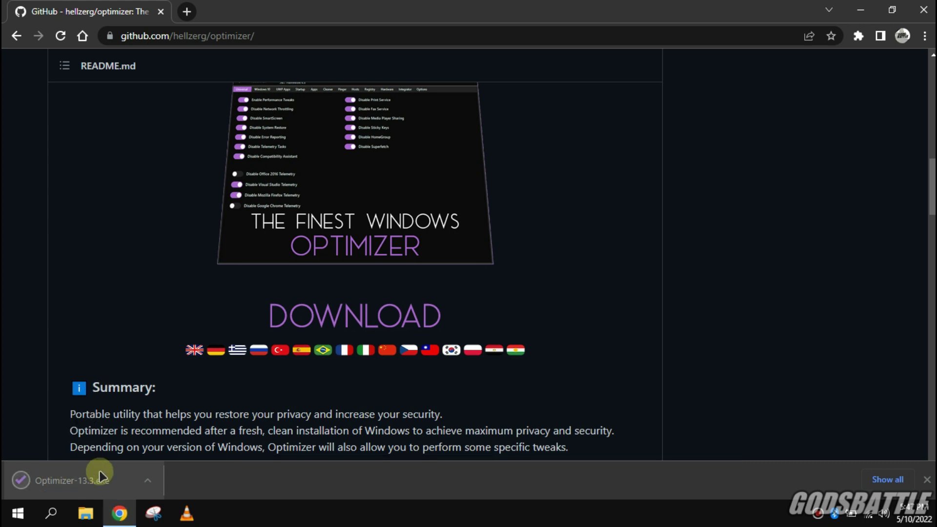
left_click(69, 481)
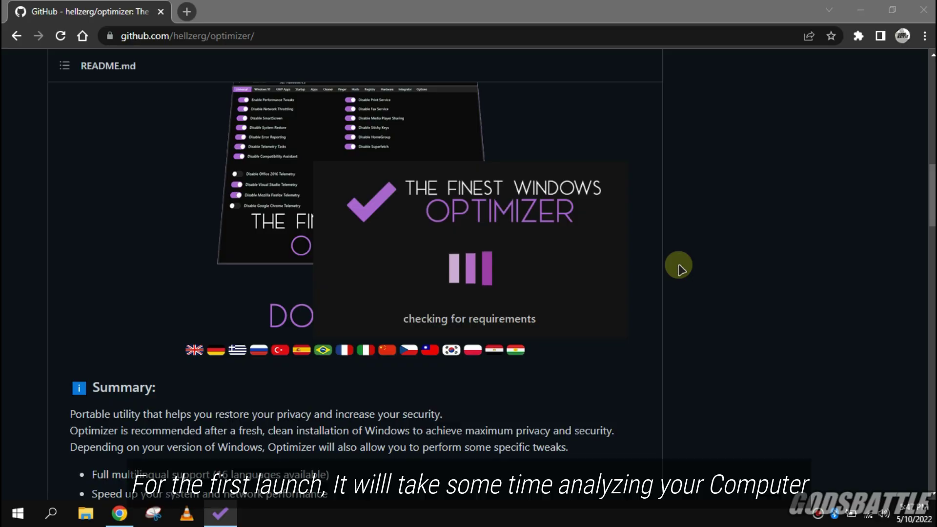
left_click(860, 10)
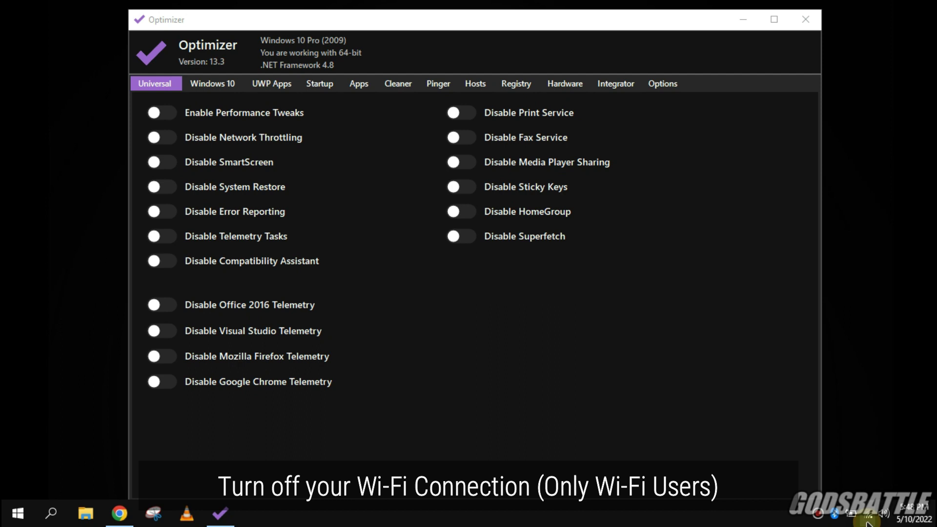
Turn off the computer's Wi-Fi and return to the Optimizer window.
left_click(869, 513)
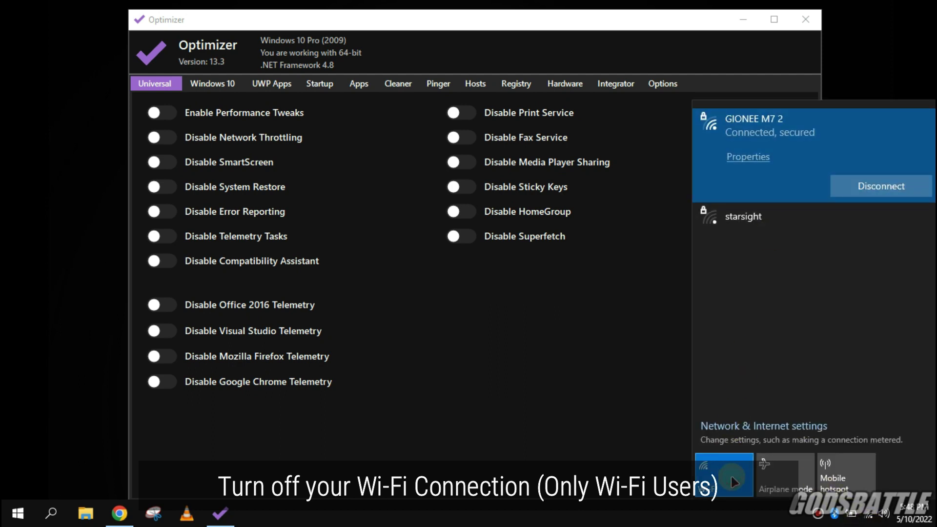
left_click(731, 474)
left_click(627, 434)
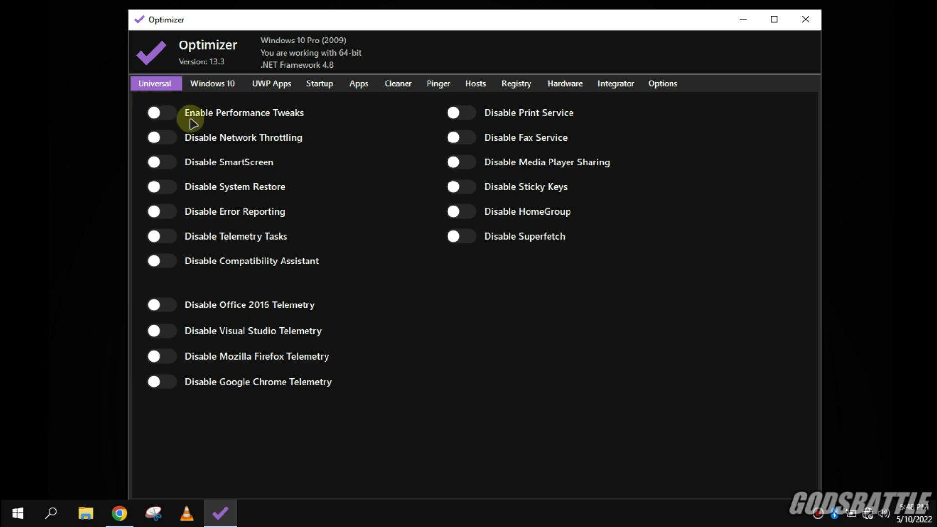
Enable performance tweaks and disable network throttling and SmartScreen, declining to disable System Restore.
left_click(154, 113)
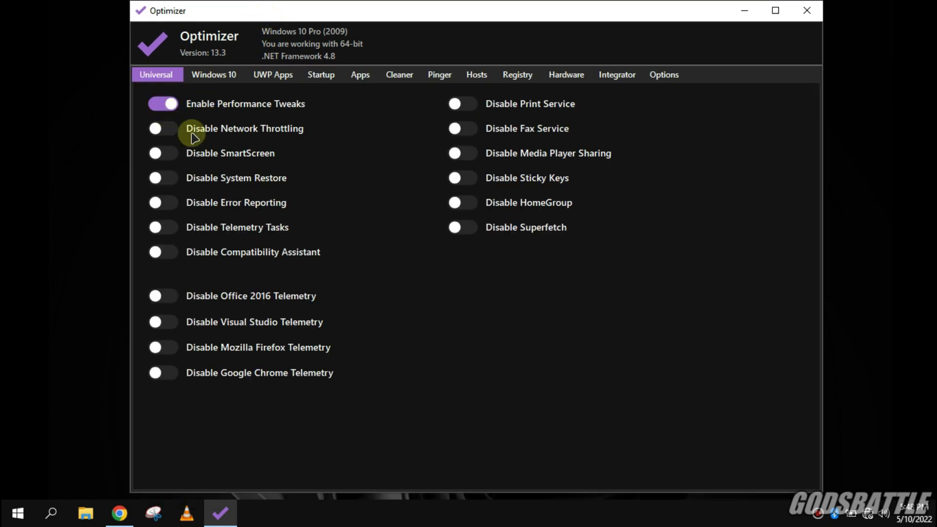
left_click(156, 128)
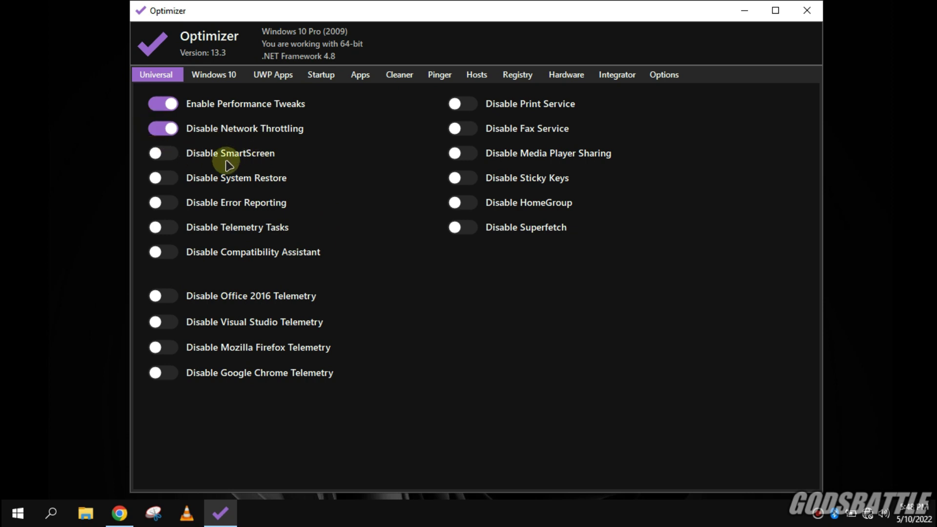
left_click(159, 155)
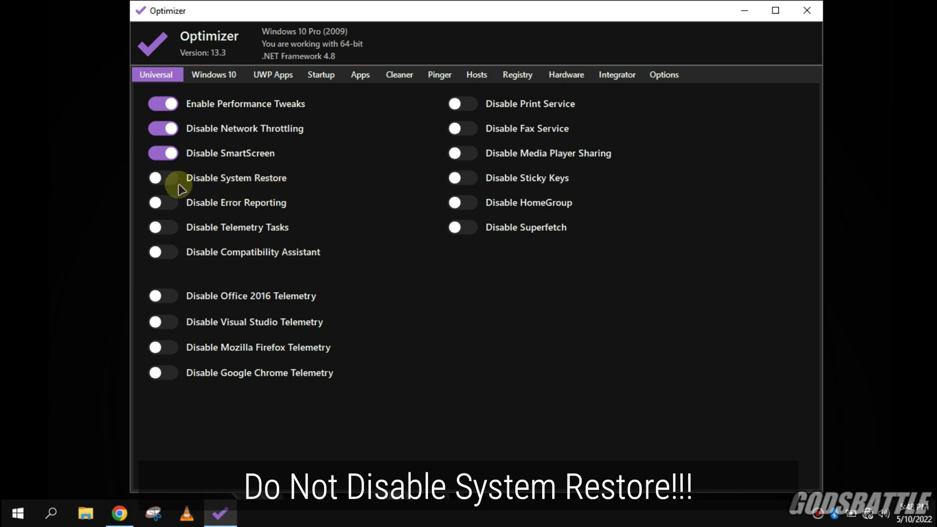
left_click(159, 186)
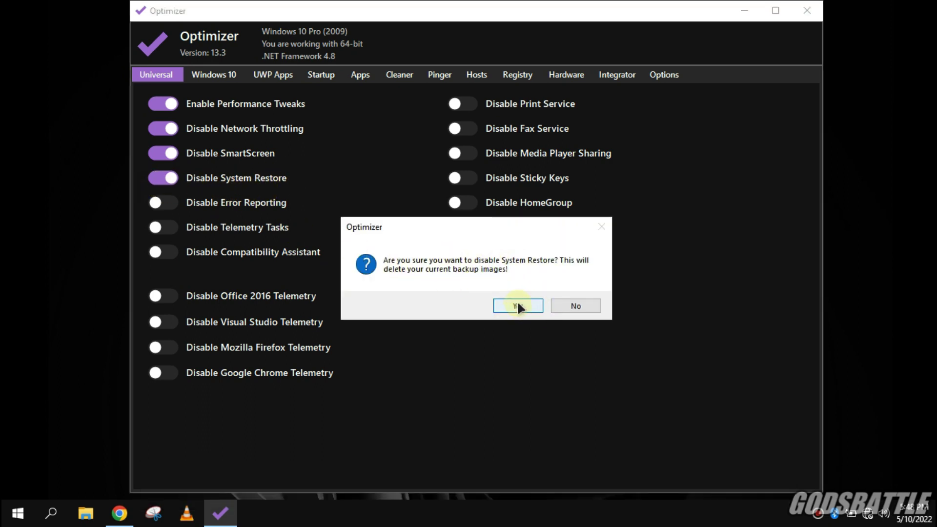
left_click(577, 306)
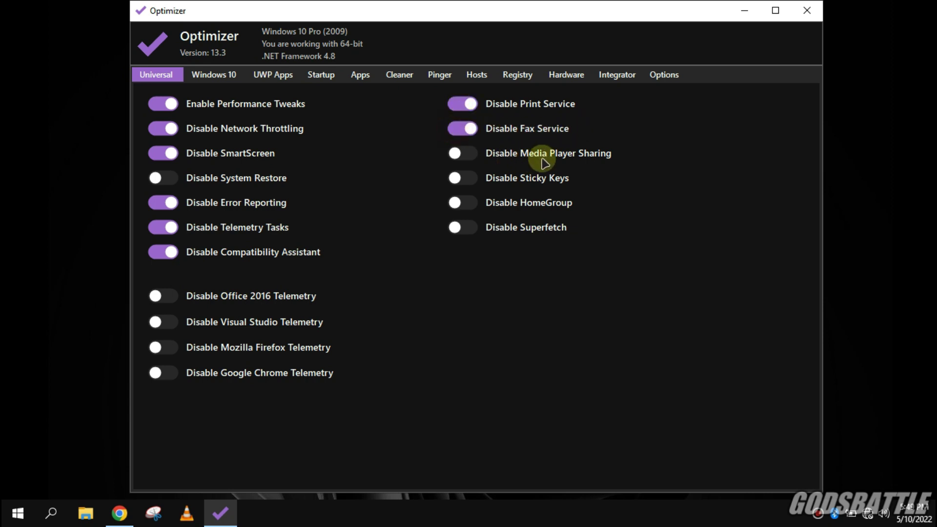
Disable Media Player Sharing, Sticky Keys and HomeGroup in the universal tweaks.
left_click(455, 154)
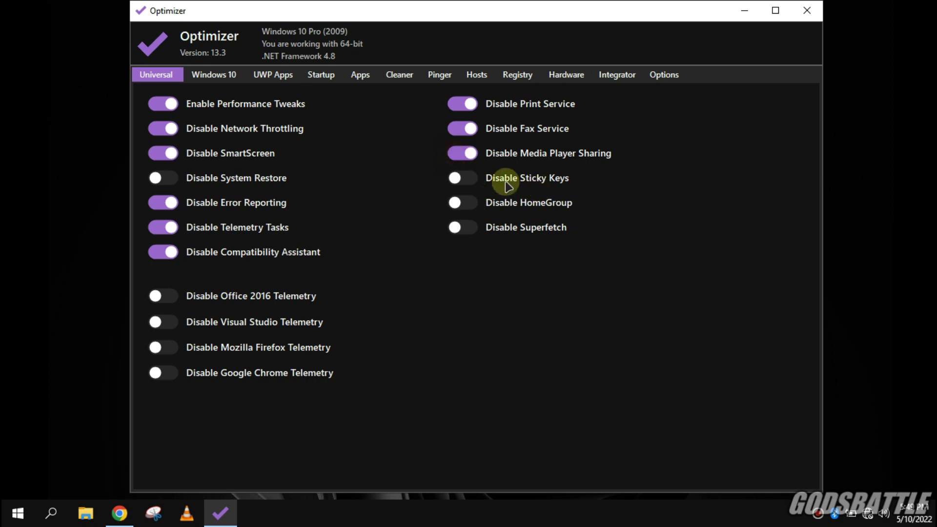
left_click(464, 177)
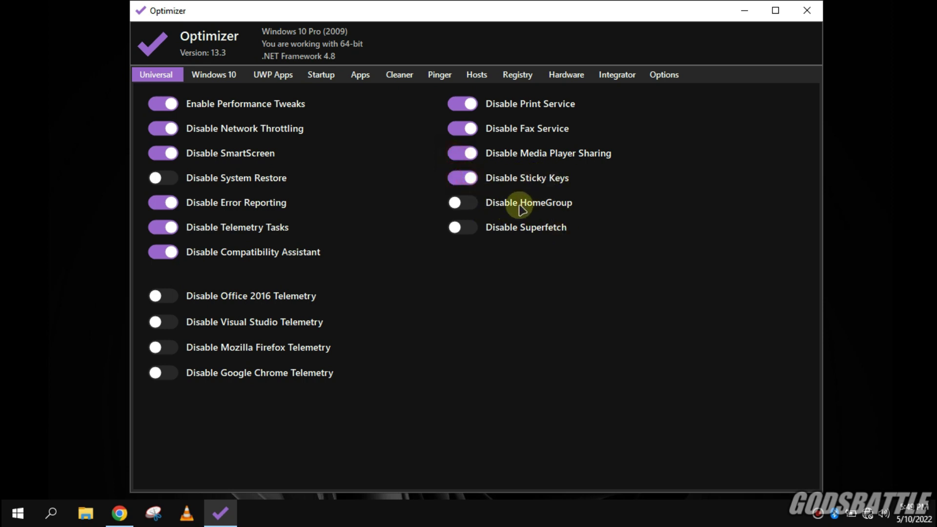
left_click(455, 204)
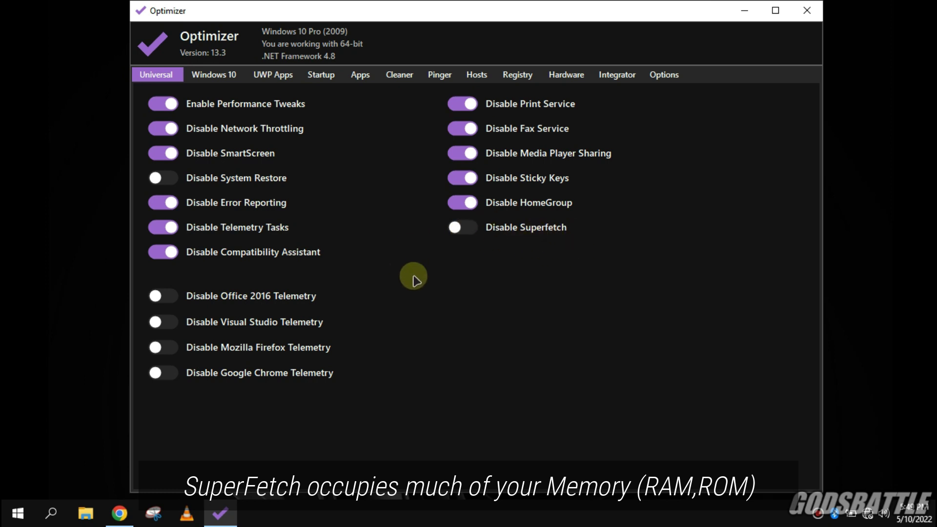
Look through the Windows Prefetch folder using the Run command prefetch, close it, and disable Superfetch in Optimizer.
key("super+r")
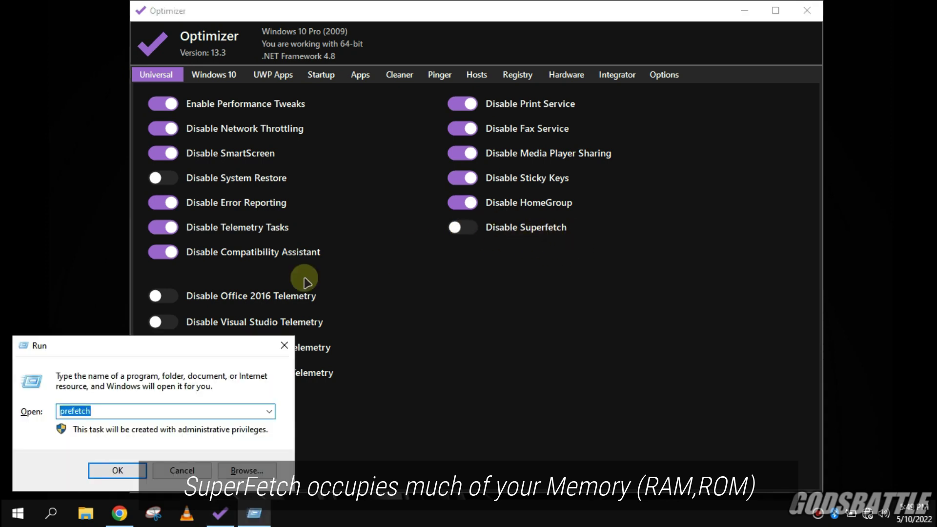
left_click(119, 467)
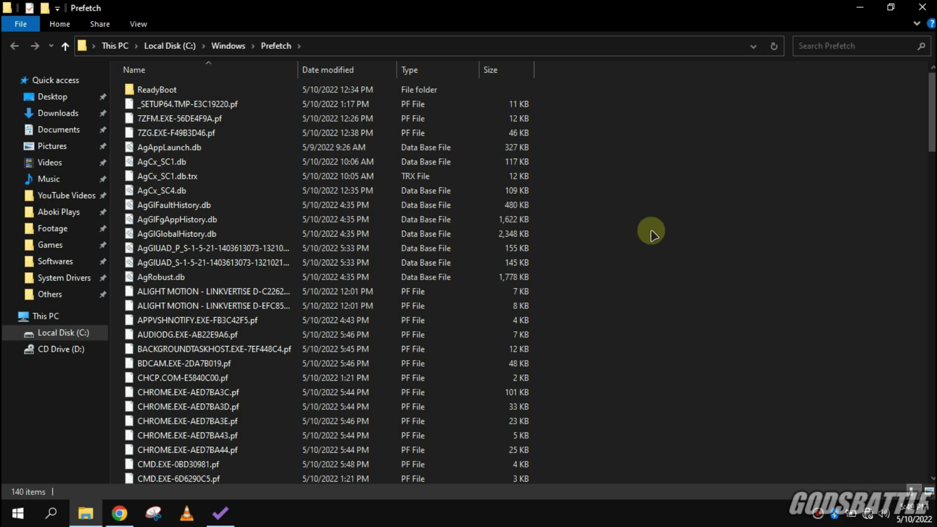
scroll(801, 137, "down", 20)
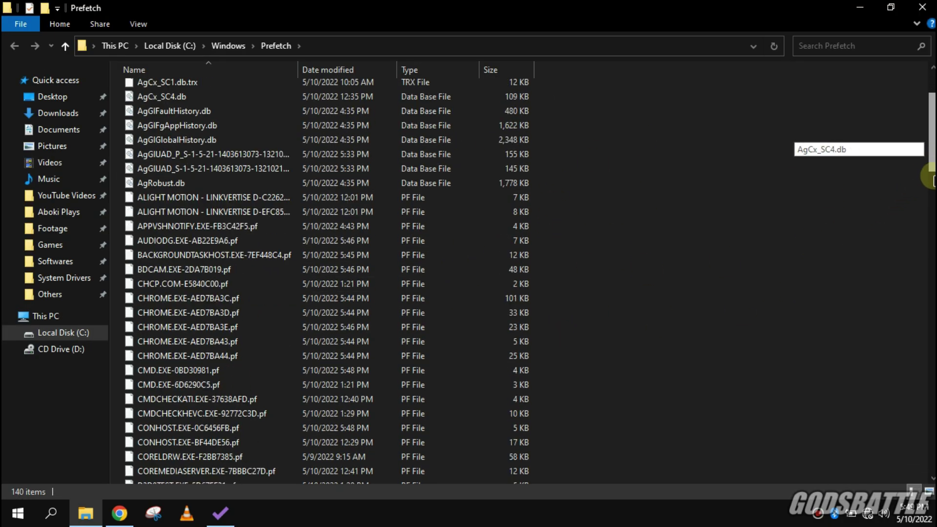
scroll(801, 141, "down", 18)
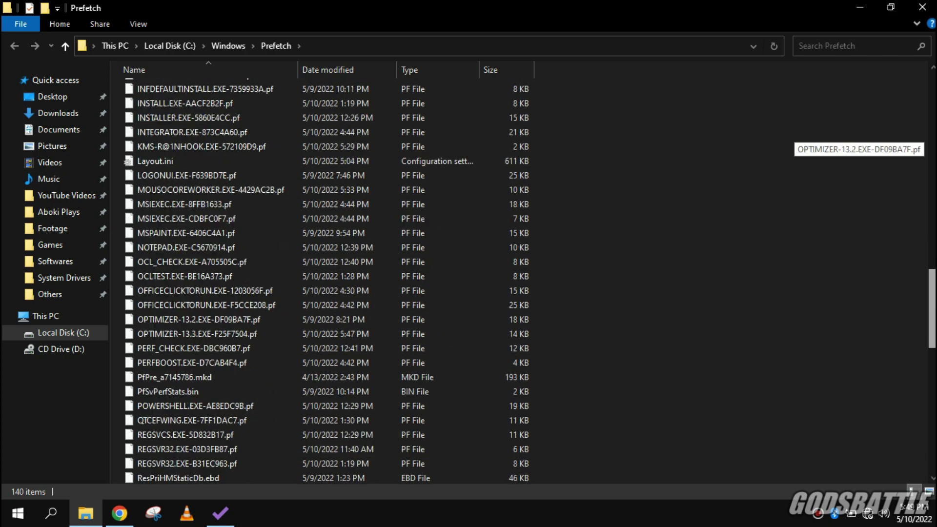
left_click(925, 6)
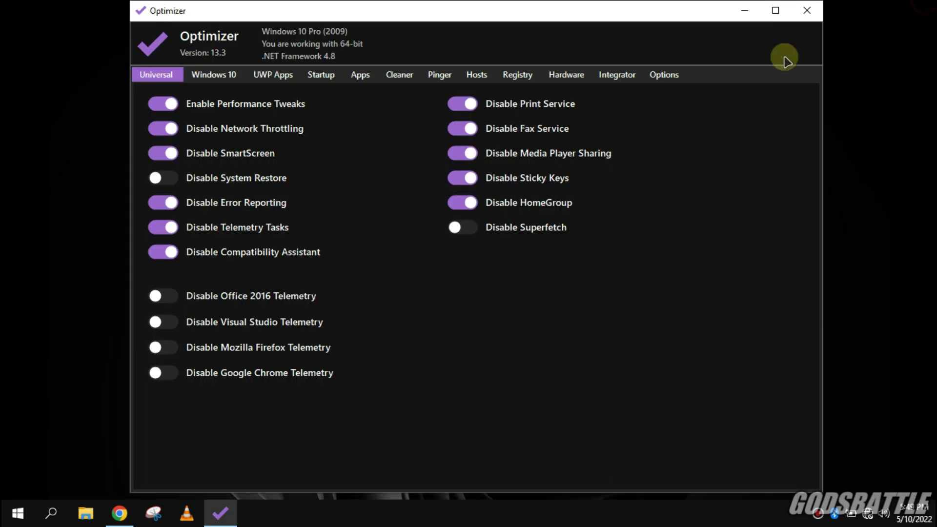
left_click(473, 232)
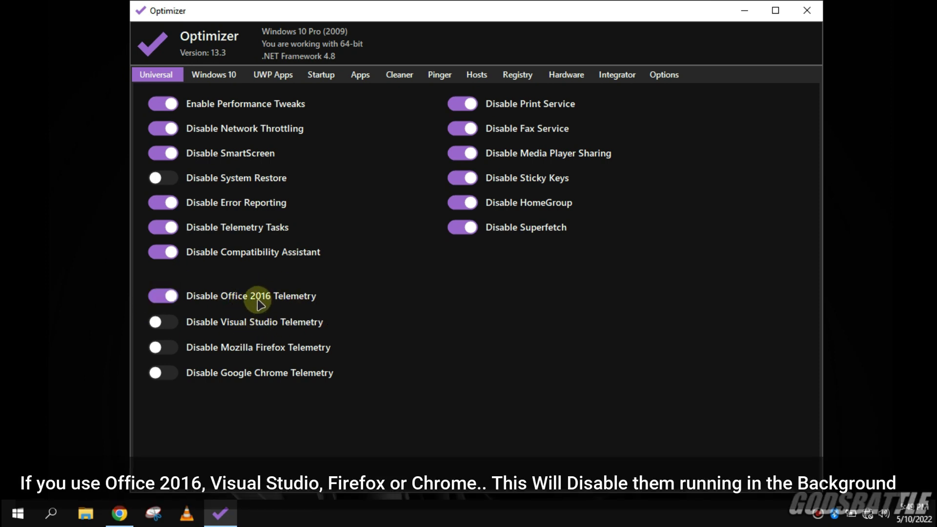
Open Task Manager to examine the background processes and their memory use, and close it.
right_click(18, 513)
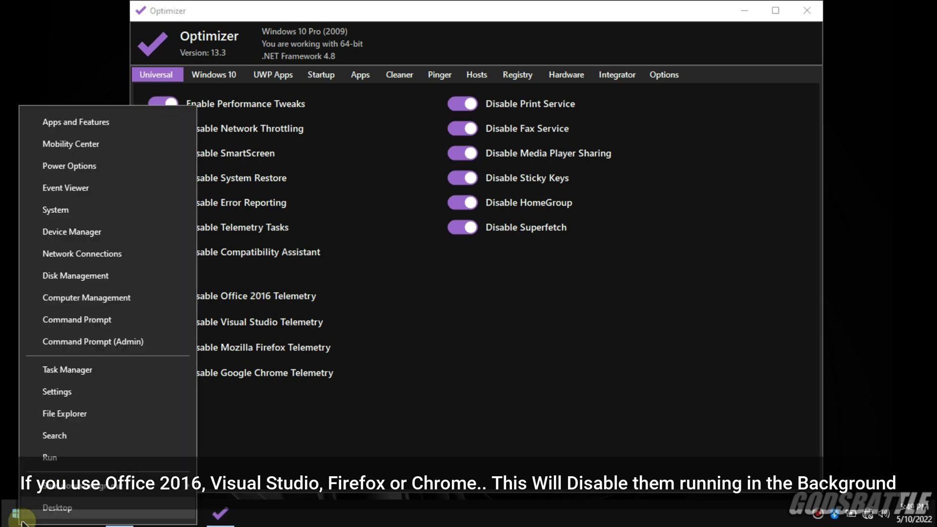
left_click(98, 379)
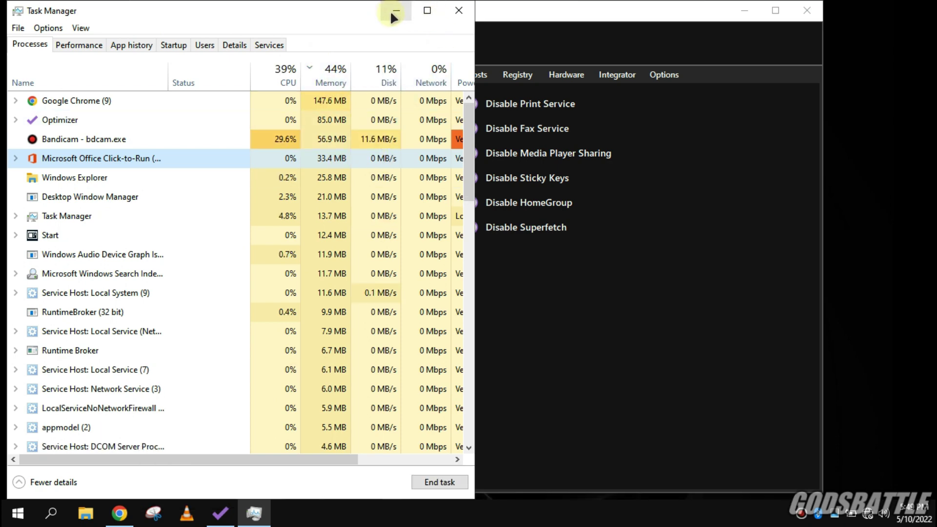
left_click(458, 11)
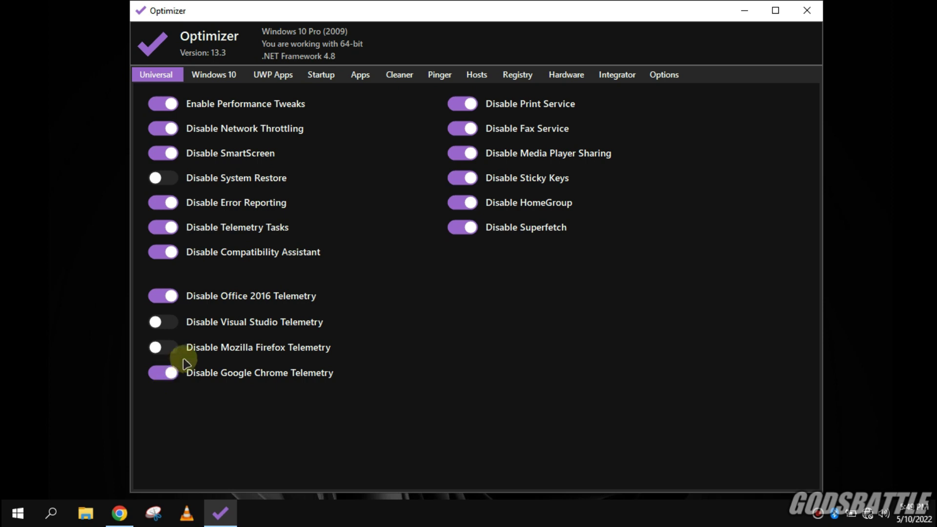
In the Windows 10 tweaks, restore classic File Explorer, disable Start Menu ads, and uninstall OneDrive, confirming its removal.
left_click(219, 77)
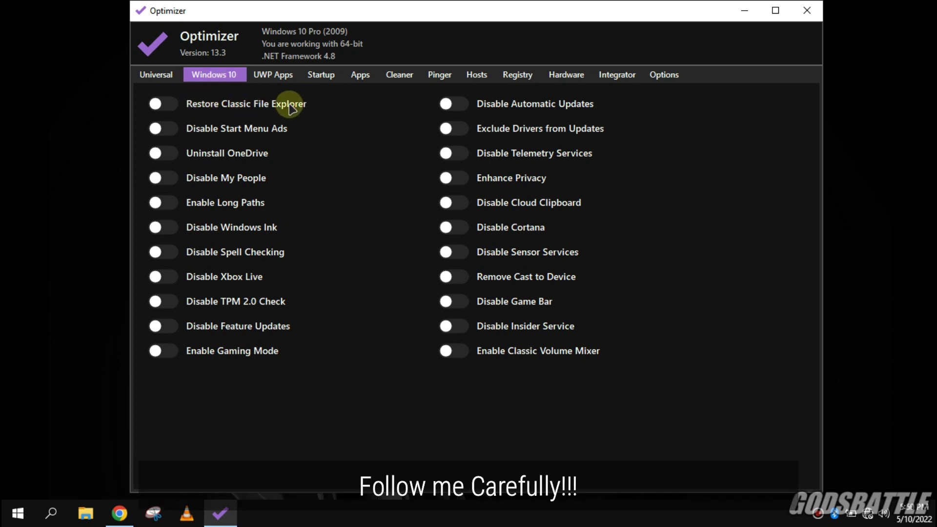
left_click(163, 110)
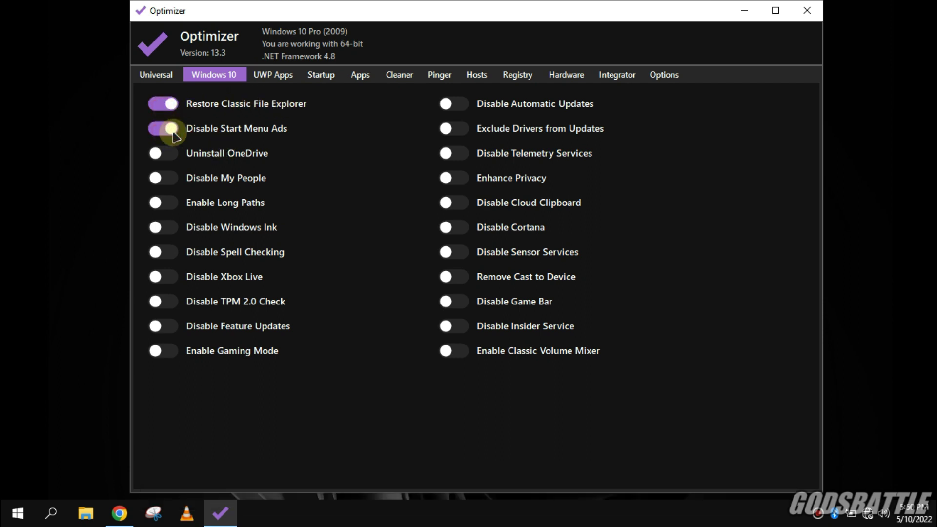
left_click(163, 155)
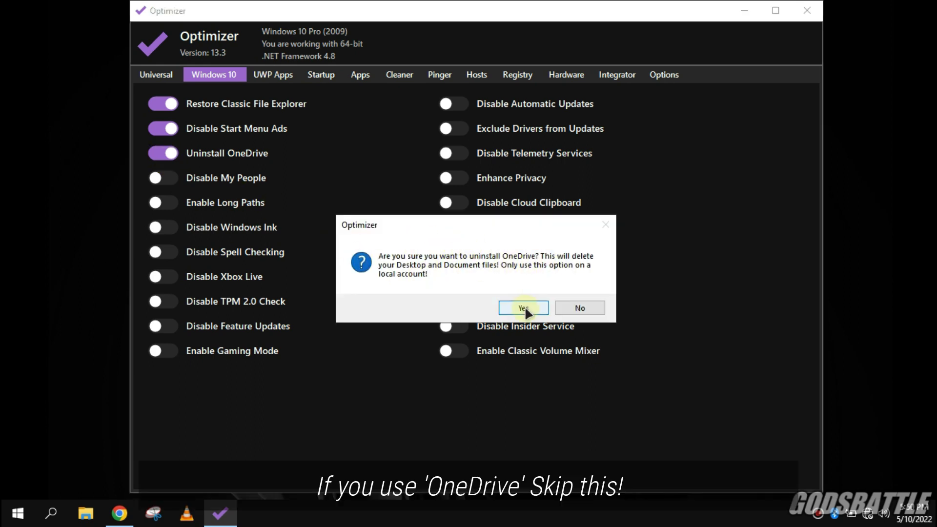
left_click(524, 308)
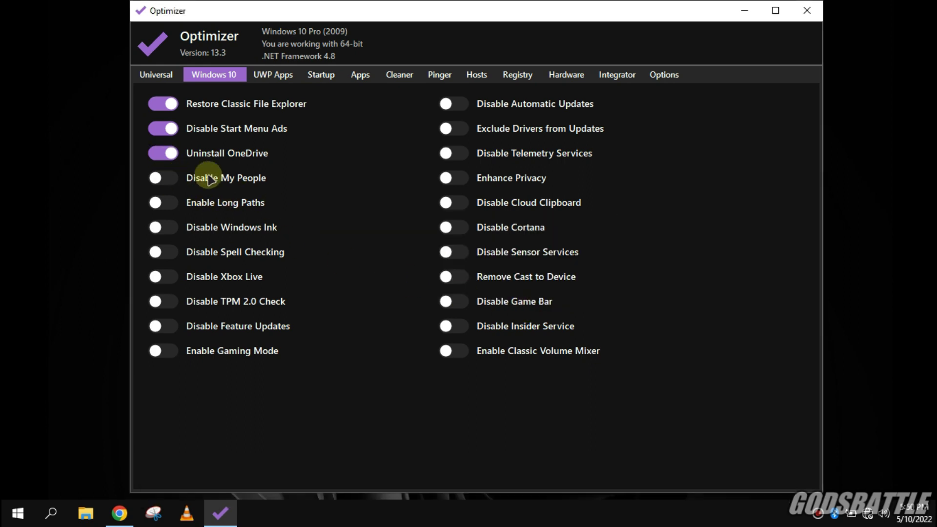
Turn on all remaining Windows 10 tweaks, from Disable My People to Enable Gaming Mode and Disable Automatic Updates to Enable Classic Volume Mixer.
left_click(159, 179)
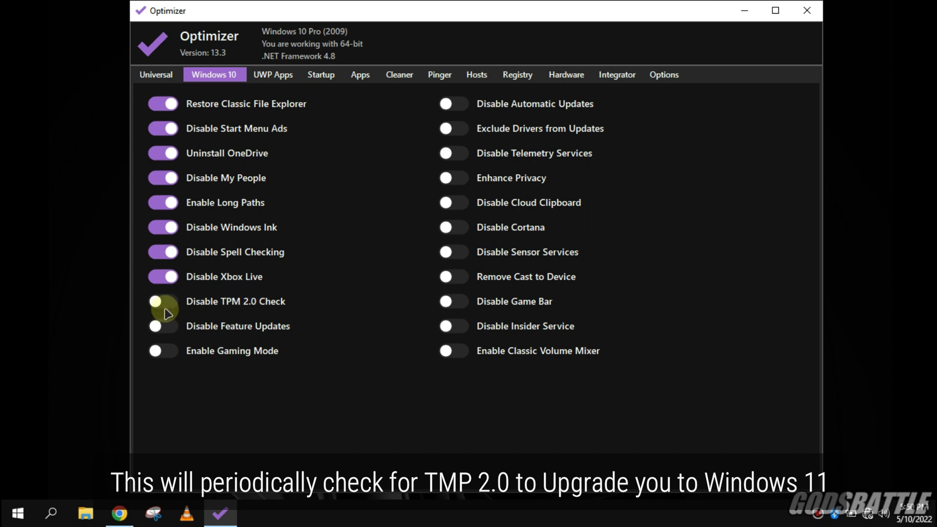
left_click(166, 351)
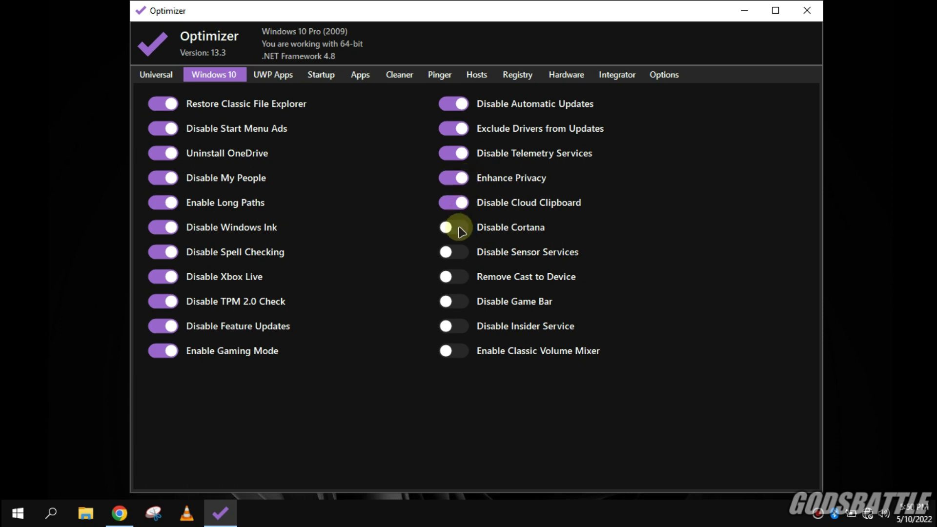
left_click(461, 278)
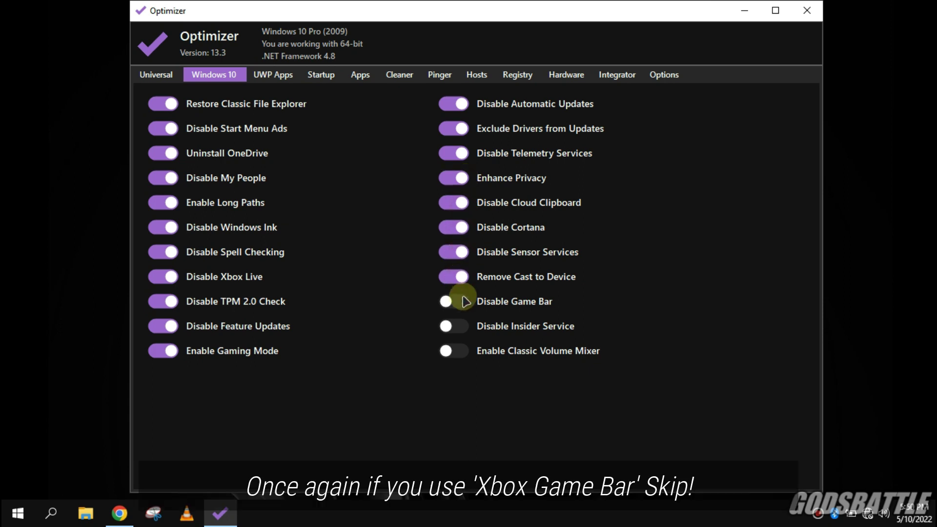
left_click(463, 301)
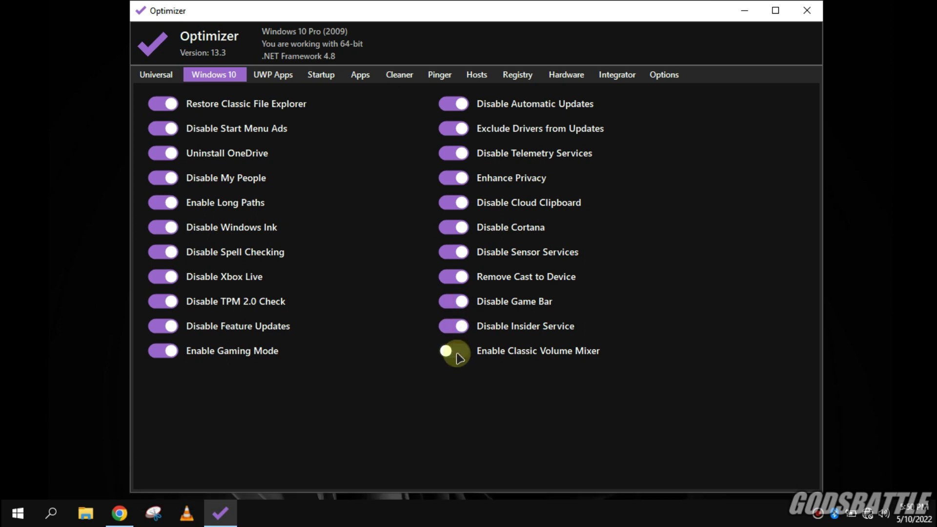
left_click(458, 355)
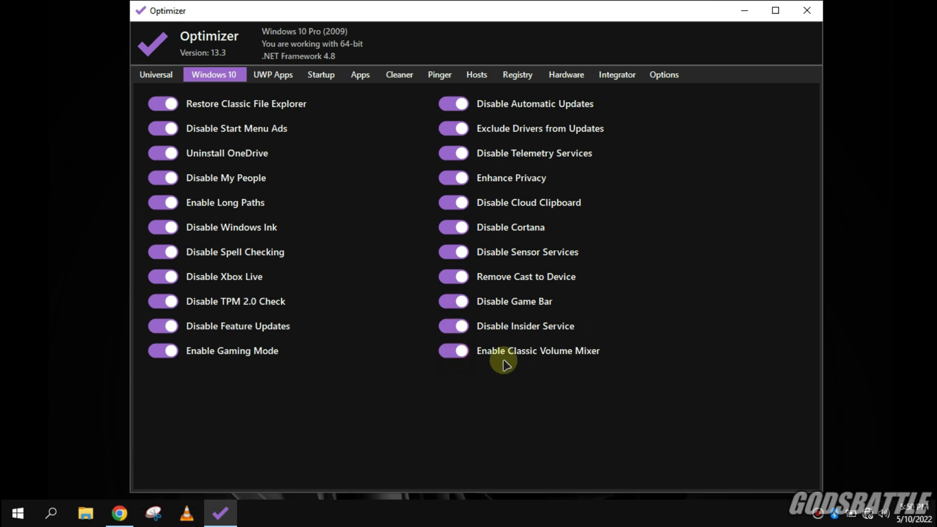
Select Microsoft.UI.Xaml.2.0, 2.4 and 2.7 and Microsoft.XboxIdentityProvider for uninstalling in the UWP apps list.
left_click(287, 79)
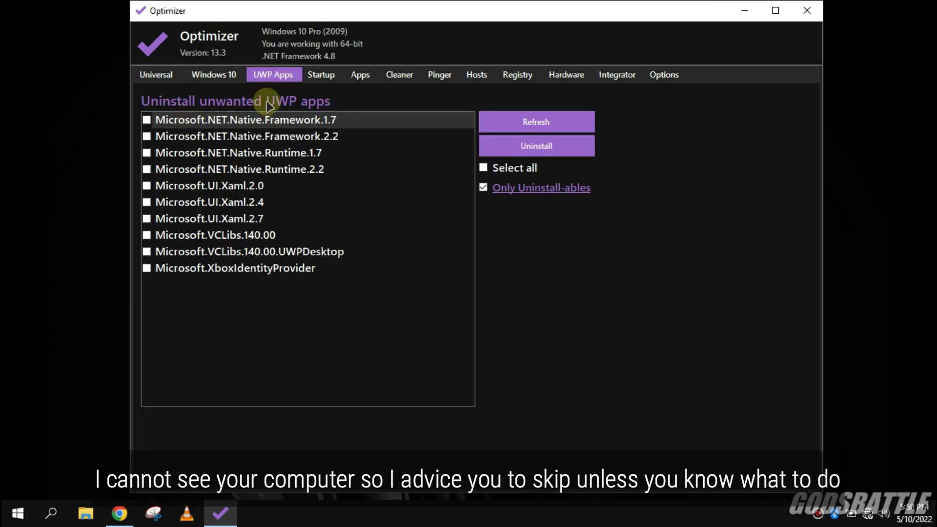
left_click(320, 142)
left_click(303, 119)
left_click(304, 140)
left_click(303, 171)
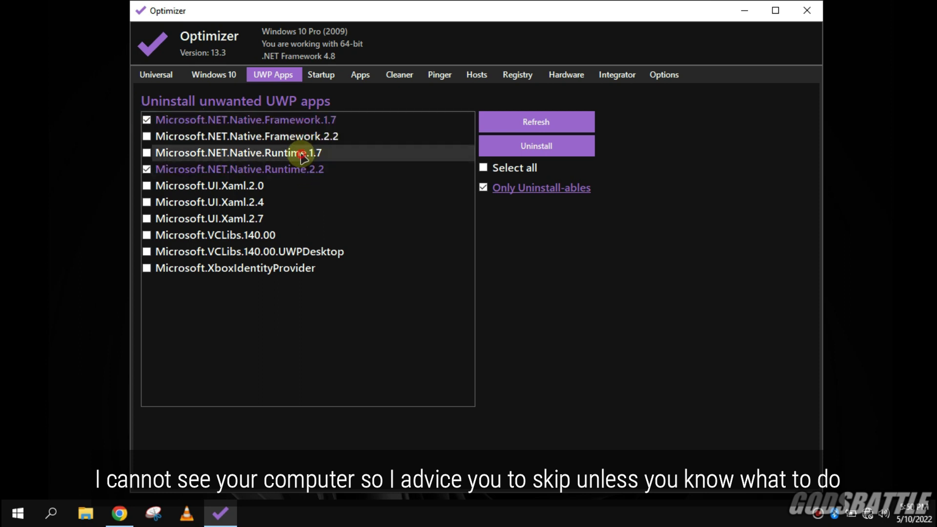
left_click(304, 157)
left_click(250, 188)
left_click(255, 202)
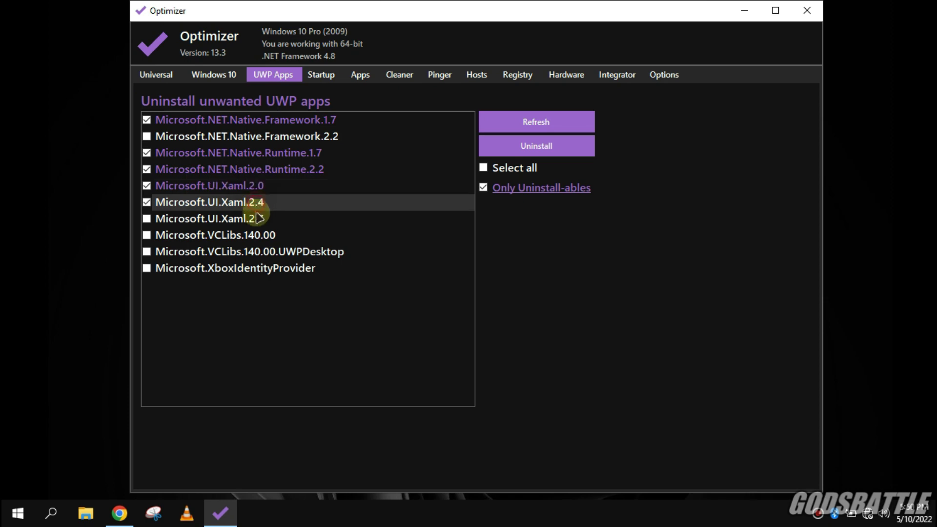
left_click(256, 218)
left_click(245, 235)
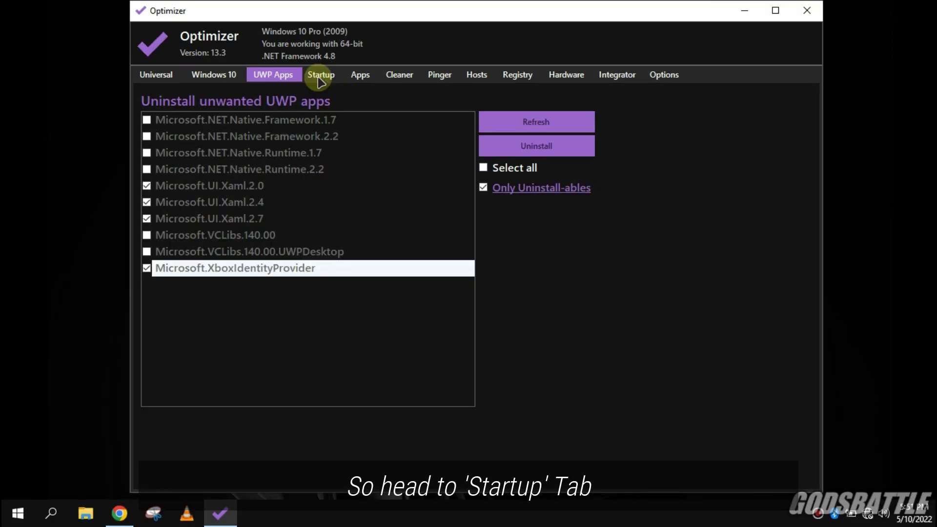
Delete both Wondershare Helper entries, CheckNDISPort01ac00 and CancelAutoPlay_df from the startup items and confirm the deletion.
left_click(319, 78)
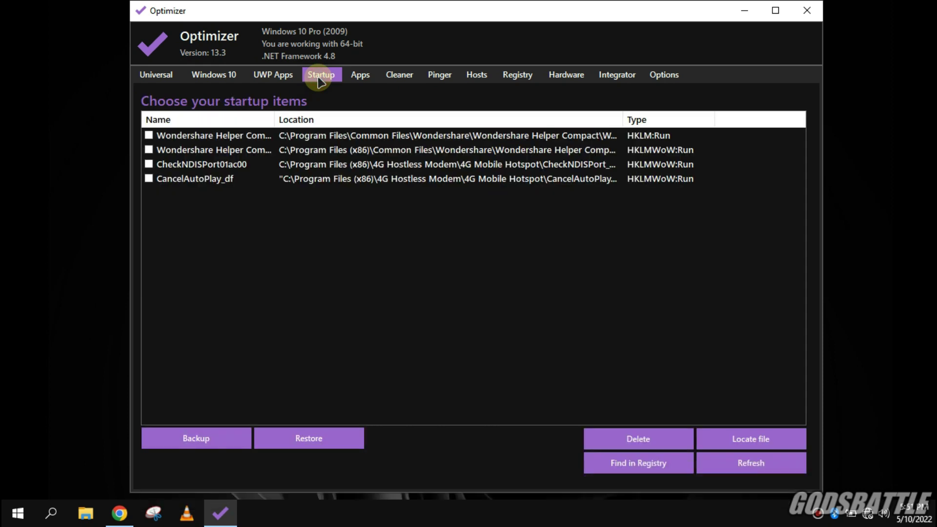
left_click(149, 136)
left_click(148, 150)
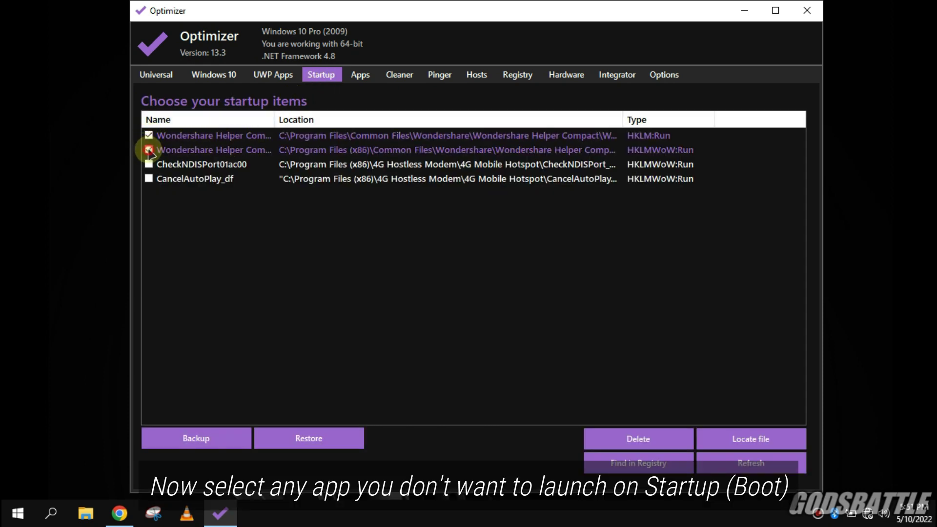
left_click(149, 165)
left_click(149, 179)
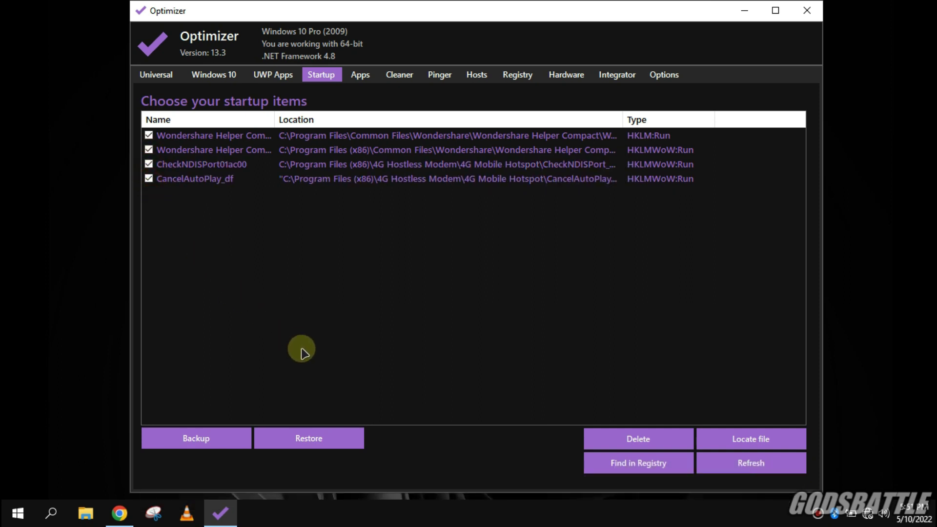
left_click(636, 439)
left_click(512, 326)
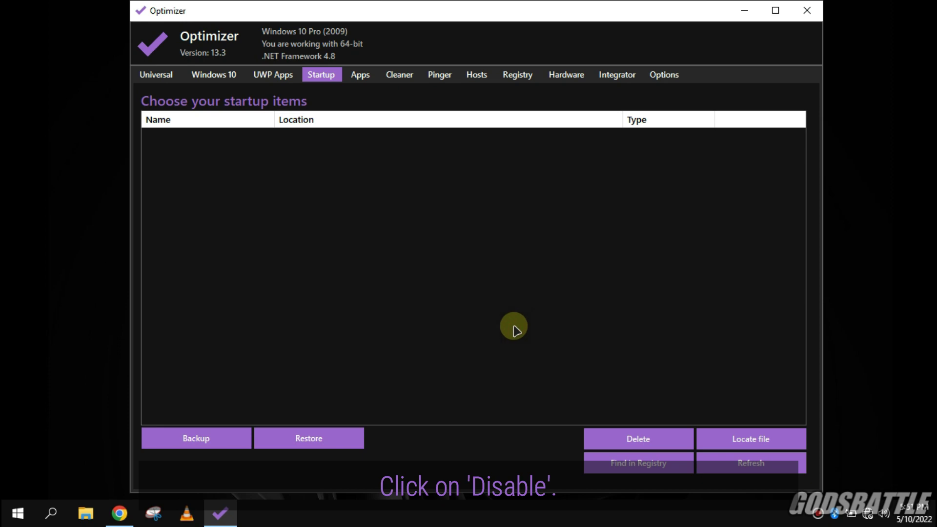
Look through the useful apps offered for download, including the System & Tools list.
left_click(360, 77)
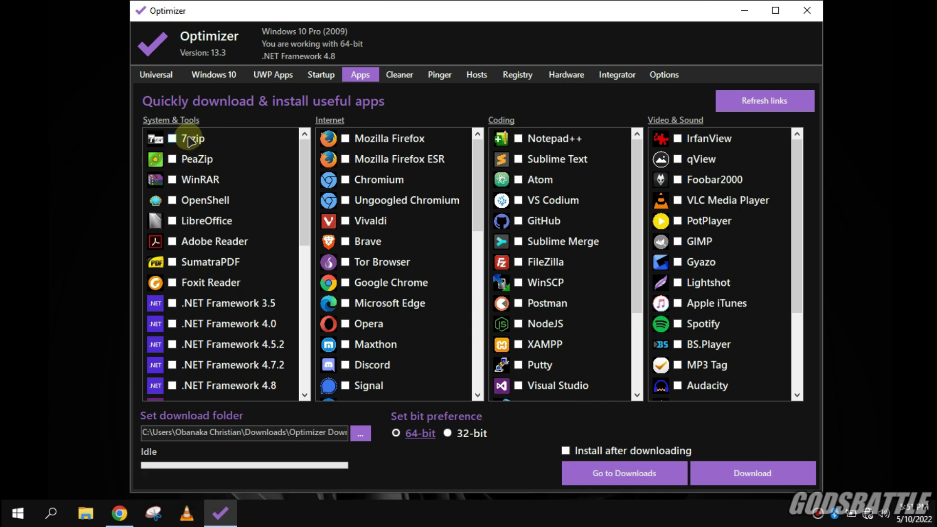
scroll(210, 142, "down", 5)
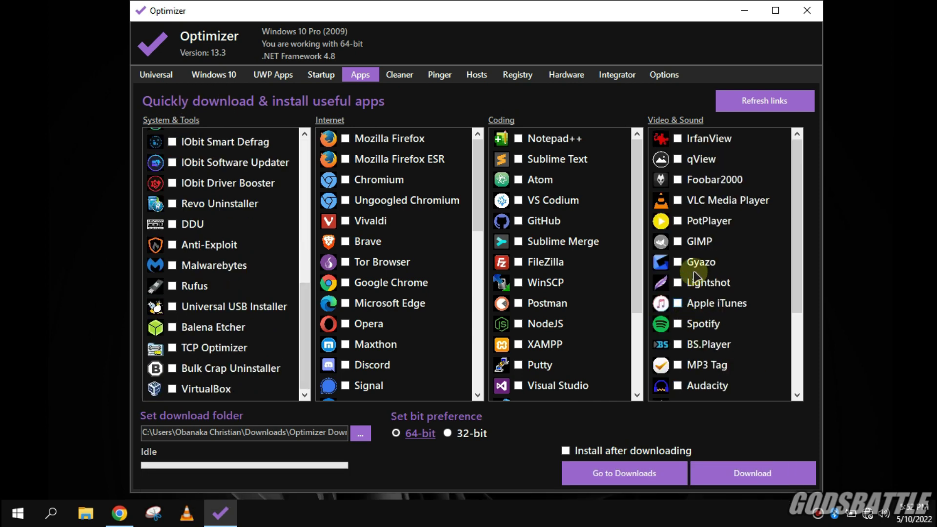
Analyze and clean temporary files, error reports, the Recycle Bin, and Google Chrome's cache and cookies.
left_click(395, 77)
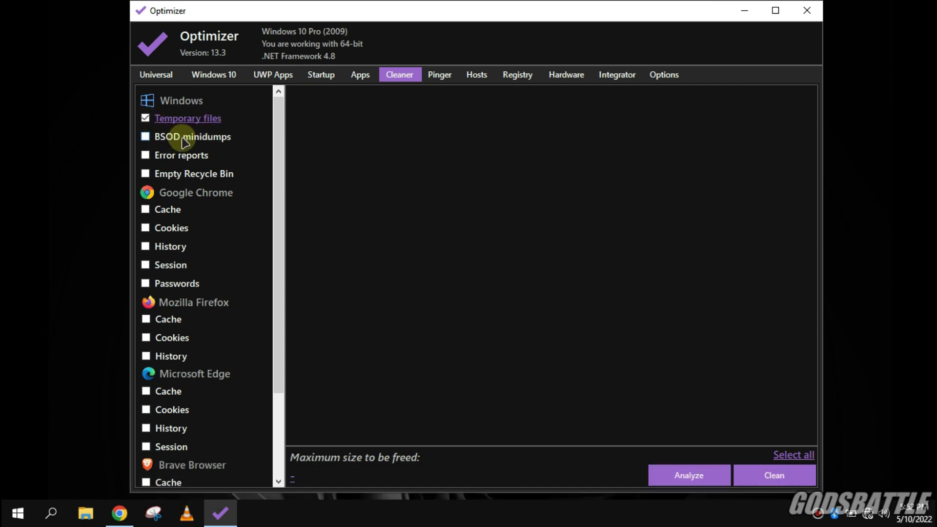
left_click(150, 178)
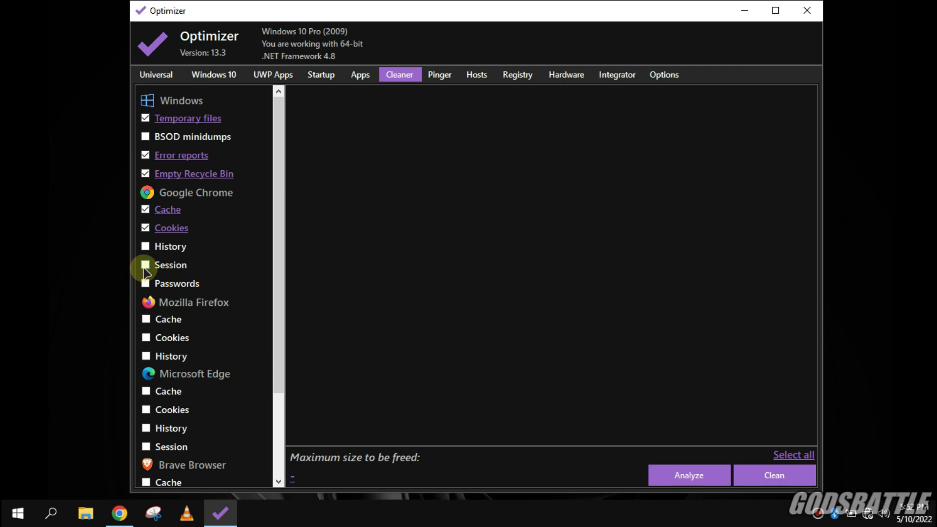
scroll(195, 303, "down", 2)
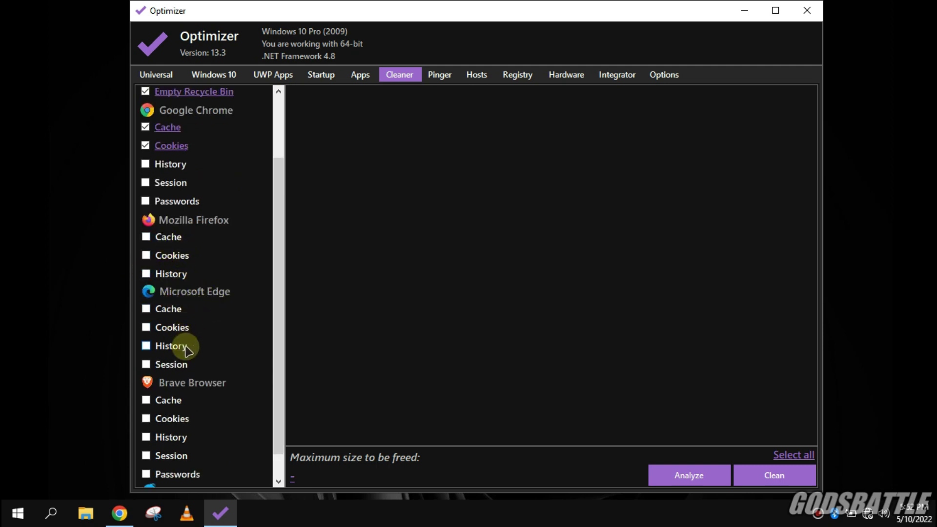
scroll(184, 347, "down", 1)
scroll(205, 342, "up", 3)
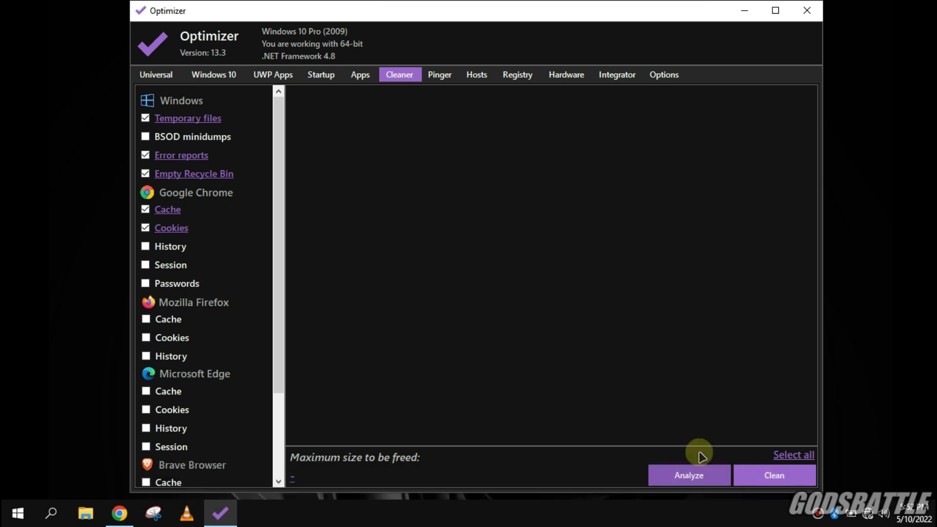
left_click(695, 469)
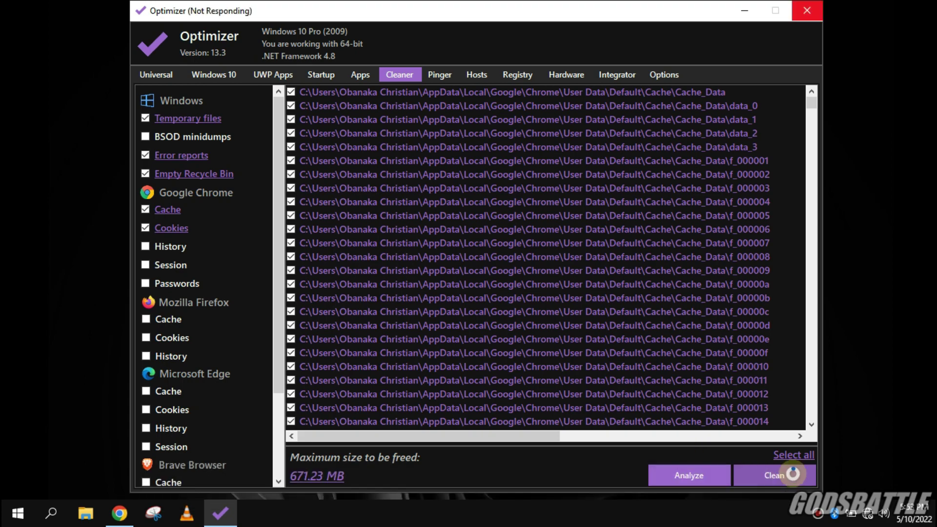
Look over the Pinger and Hosts file tools without changing their settings.
left_click(437, 74)
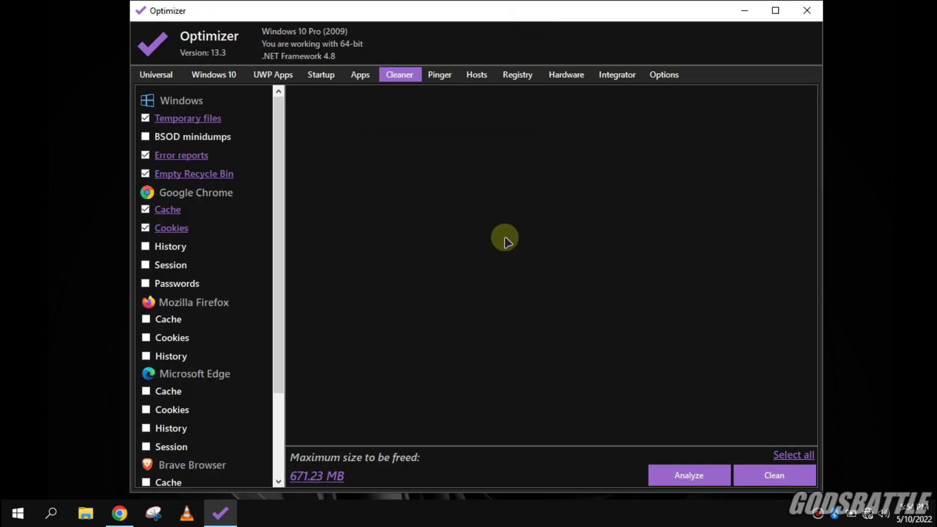
left_click(444, 77)
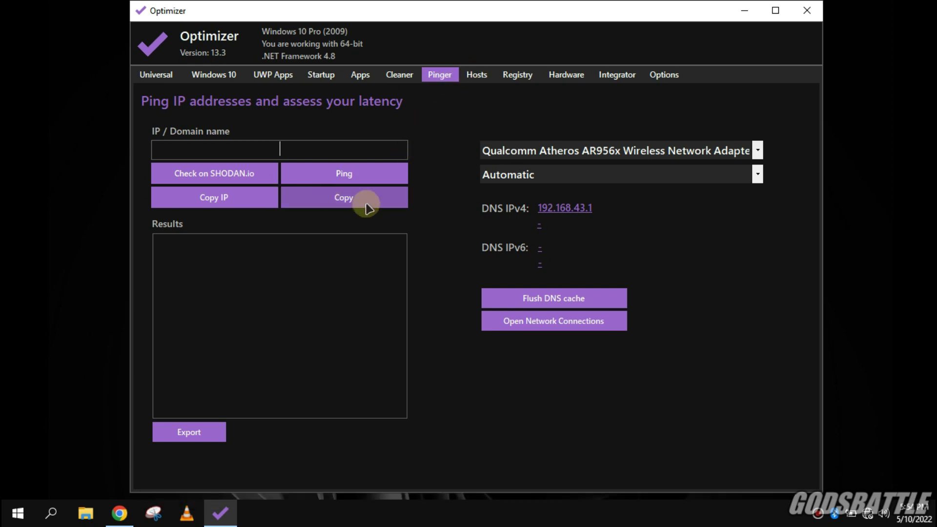
left_click(479, 77)
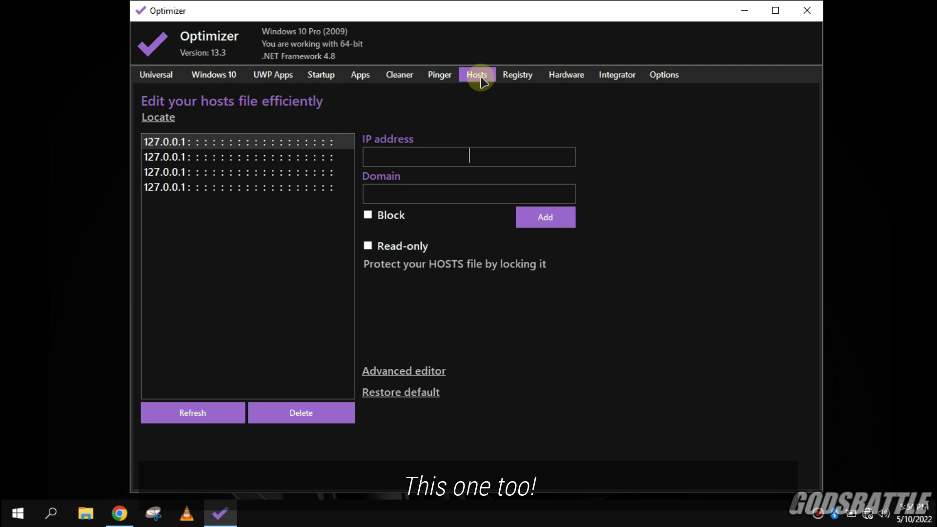
Enable all the common registry fixes, from Task Manager to Registry Editor, and apply them.
left_click(512, 75)
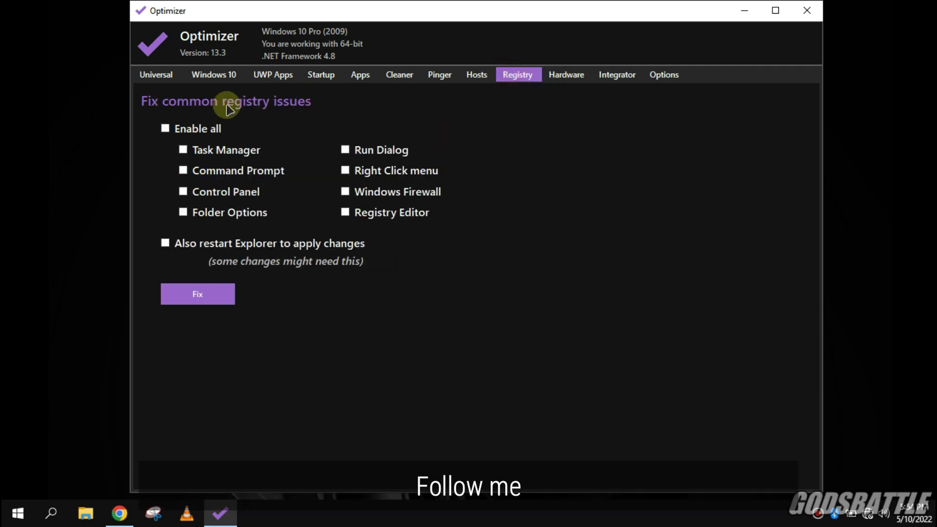
left_click(167, 129)
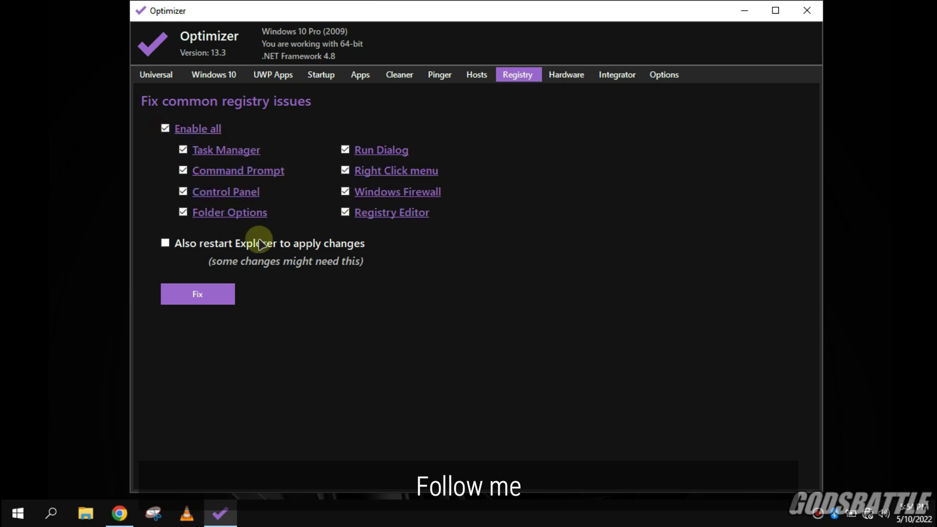
left_click(222, 305)
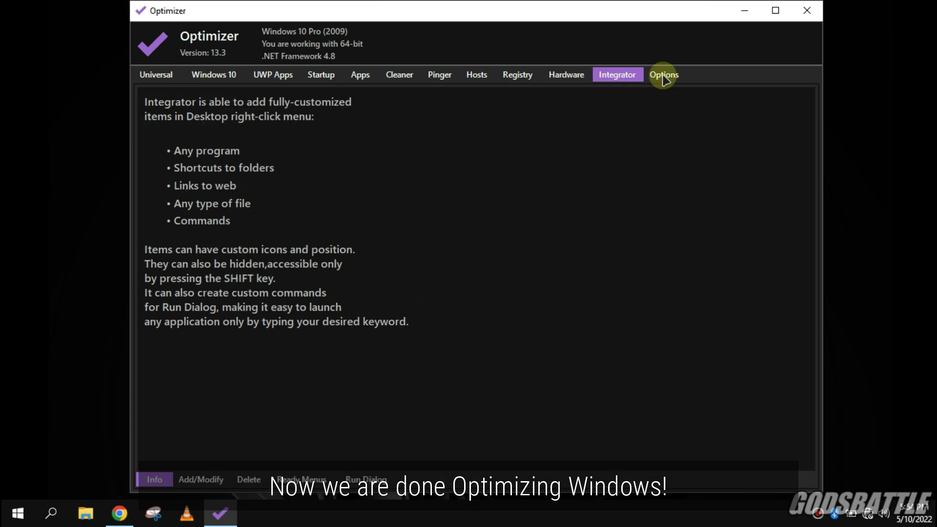
Finish with Optimizer, refresh the desktop and restart the computer.
left_click(663, 75)
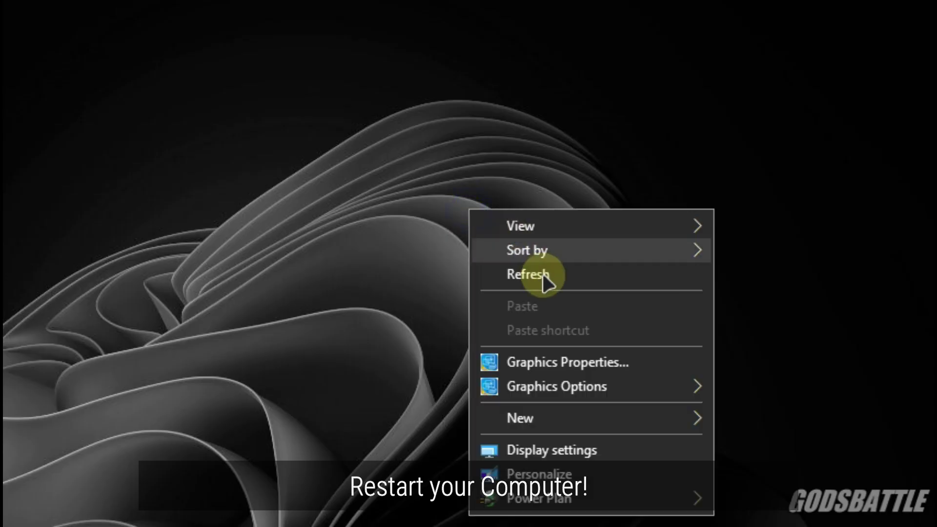
left_click(519, 278)
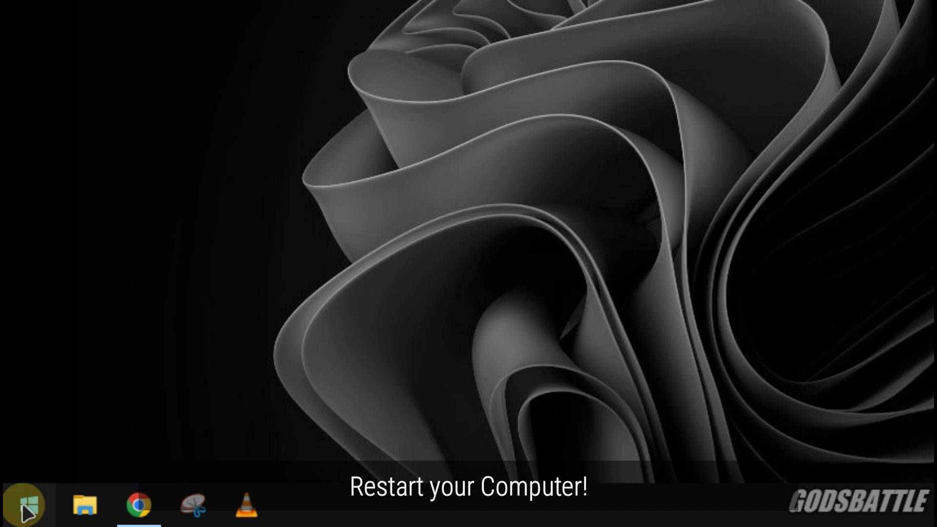
left_click(25, 508)
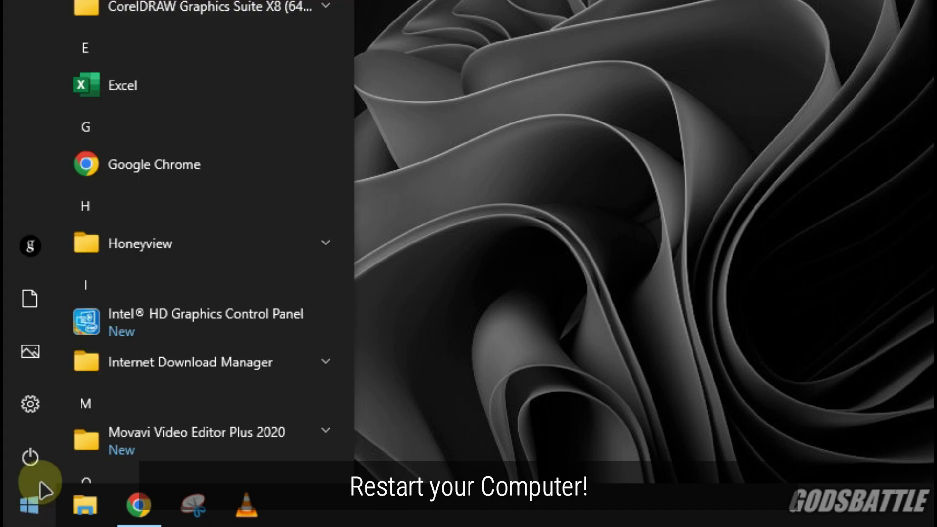
left_click(34, 458)
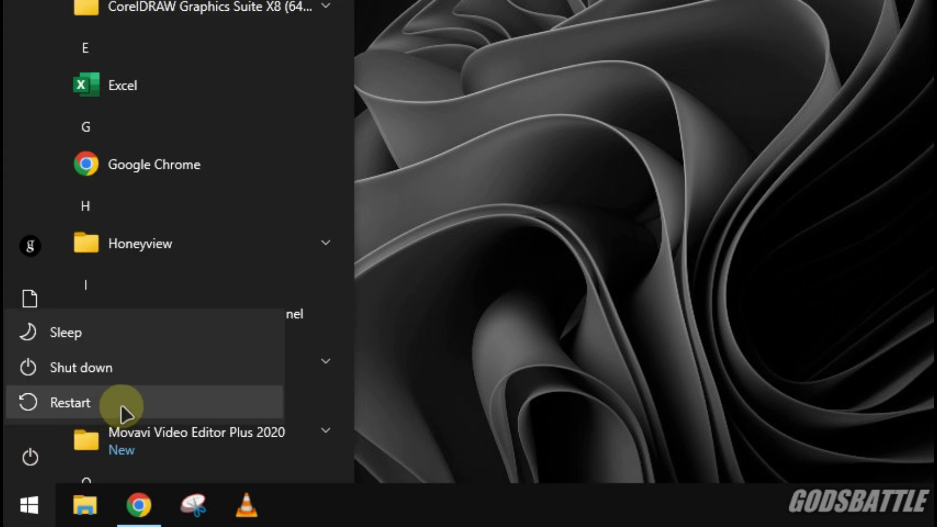
left_click(83, 407)
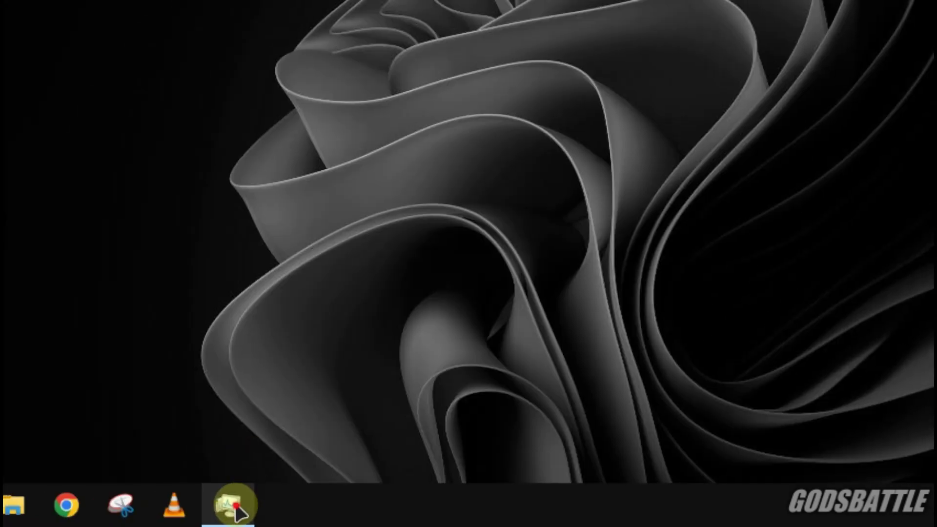
Check the memory performance in Task Manager and review the running processes, including Microsoft Office Click-to-Run and both Apache HTTP Server entries.
left_click(231, 504)
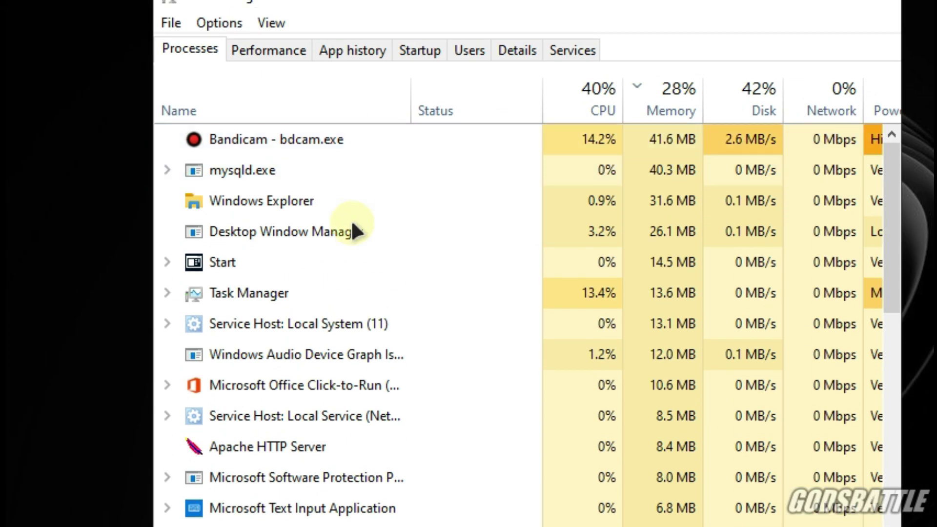
left_click(249, 51)
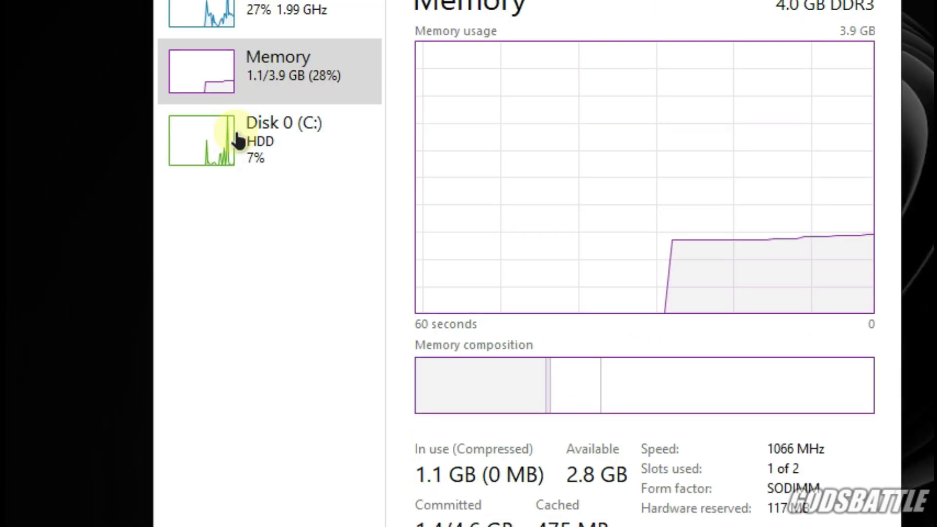
left_click(227, 74)
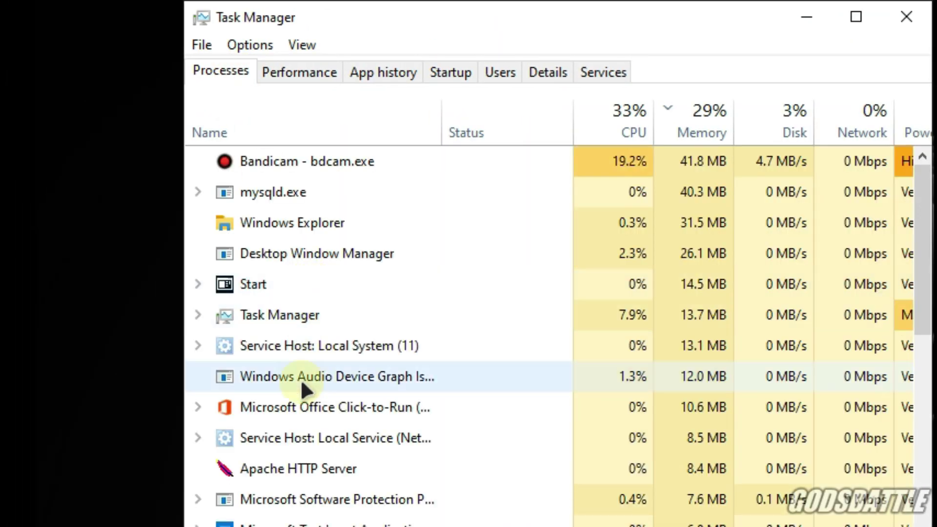
left_click(315, 405)
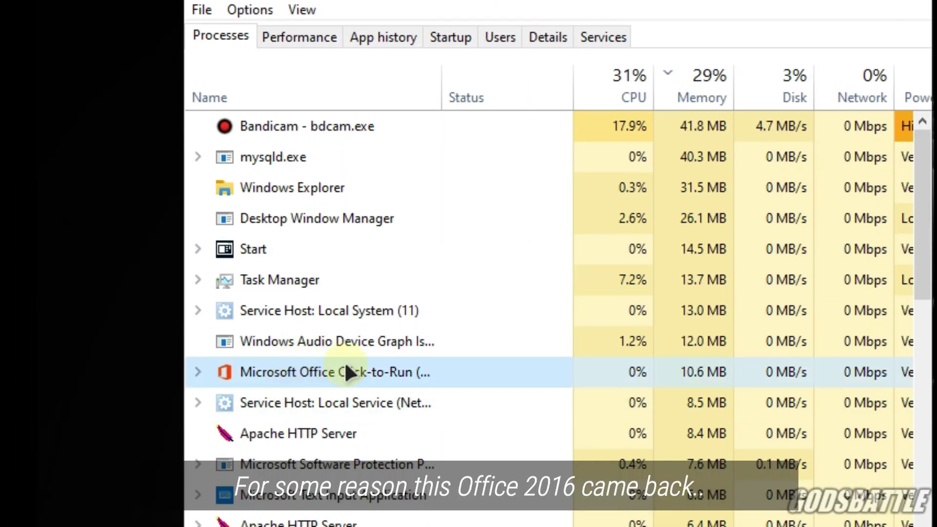
left_click(322, 434)
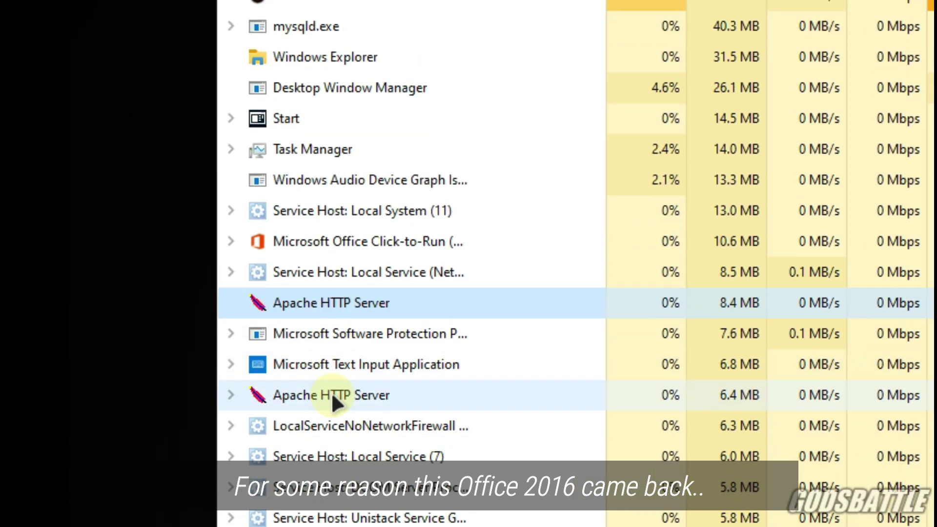
left_click(331, 392)
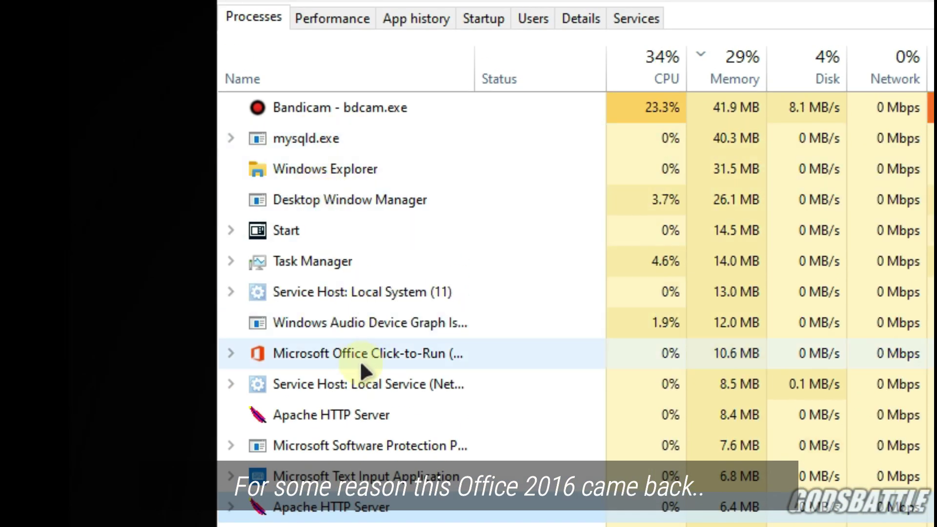
scroll(361, 365, "down", 1)
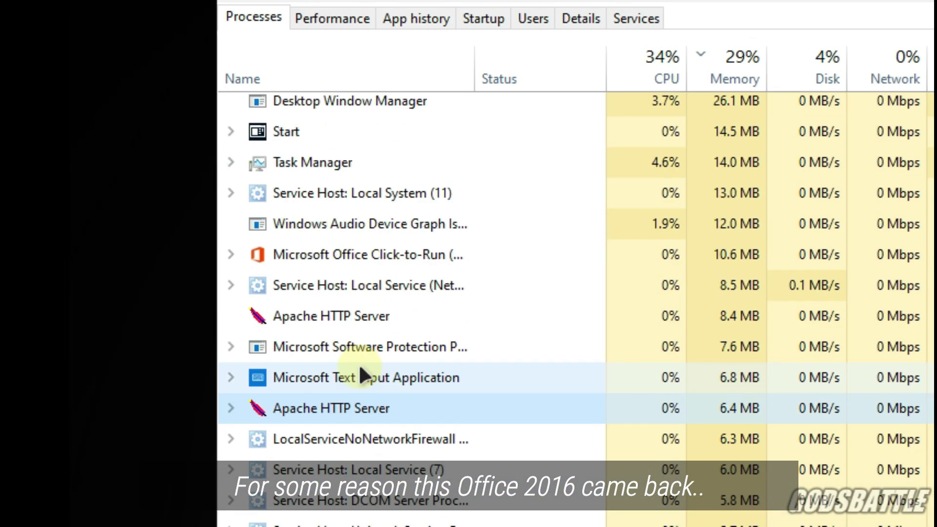